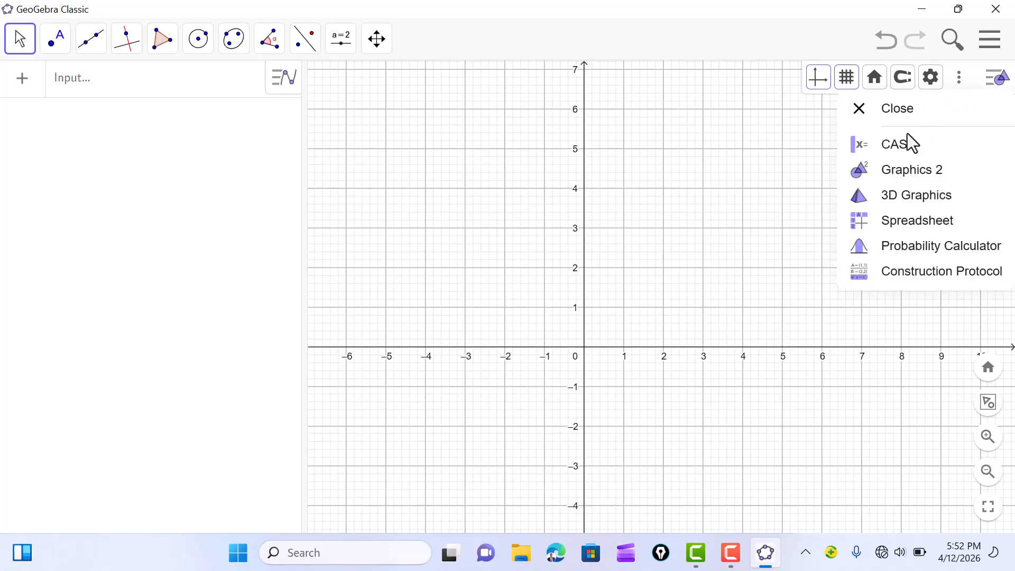
# - Show the 3D Graphics view beside the 2D view, narrow the algebra area, and hide the 2D view's style bar
pyautogui.click(902, 200)
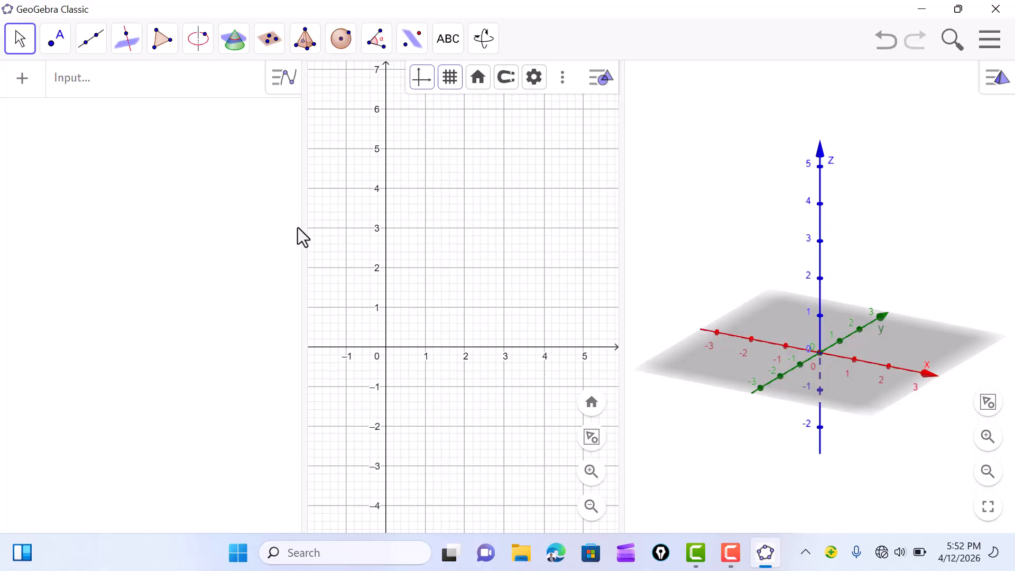
pyautogui.moveTo(300, 227); pyautogui.dragTo(219, 224)
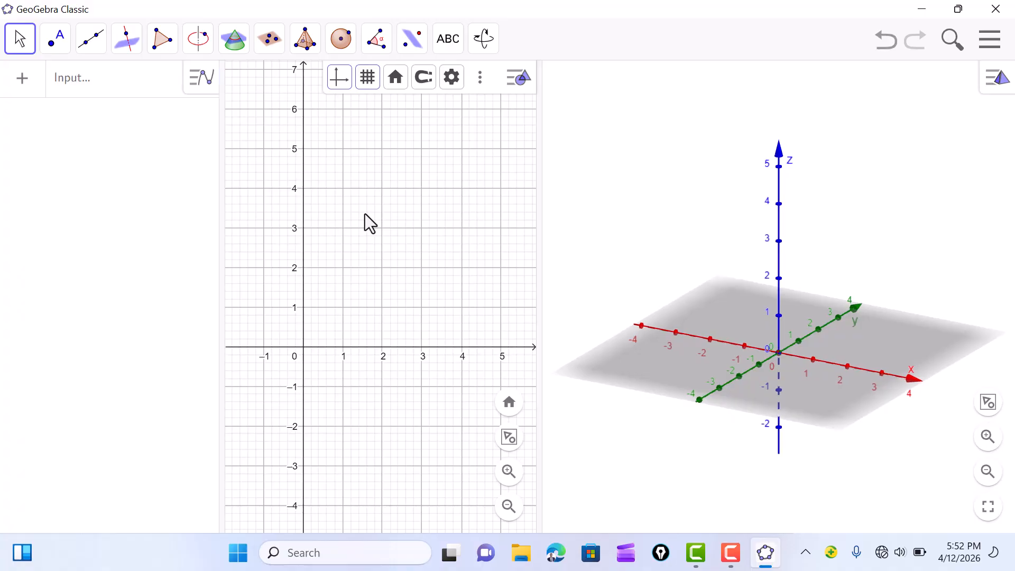
pyautogui.moveTo(365, 214); pyautogui.dragTo(412, 195)
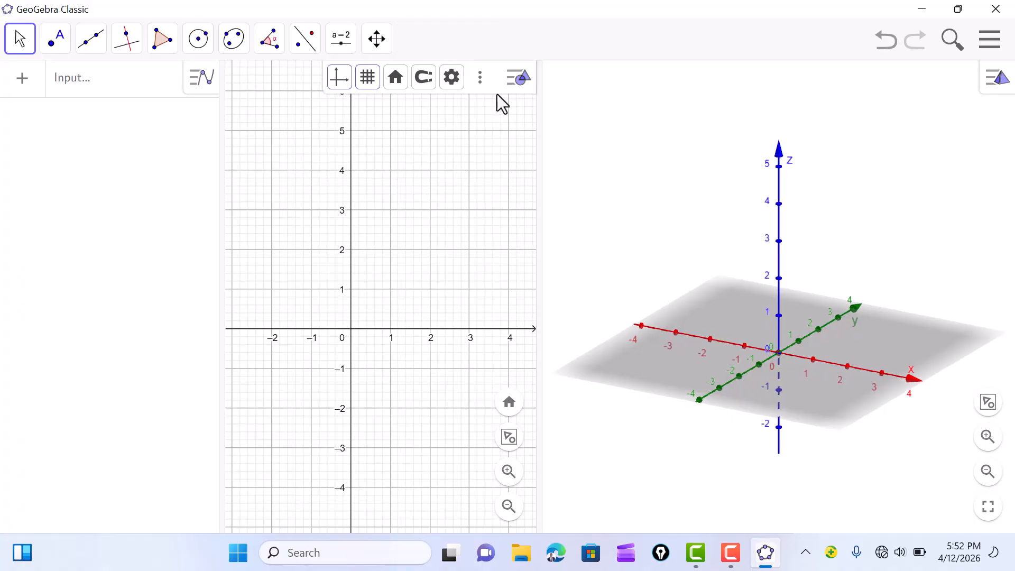
pyautogui.click(509, 83)
pyautogui.moveTo(675, 241)
pyautogui.mouseDown()
pyautogui.moveTo(666, 256)
pyautogui.moveTo(674, 249)
pyautogui.mouseUp()
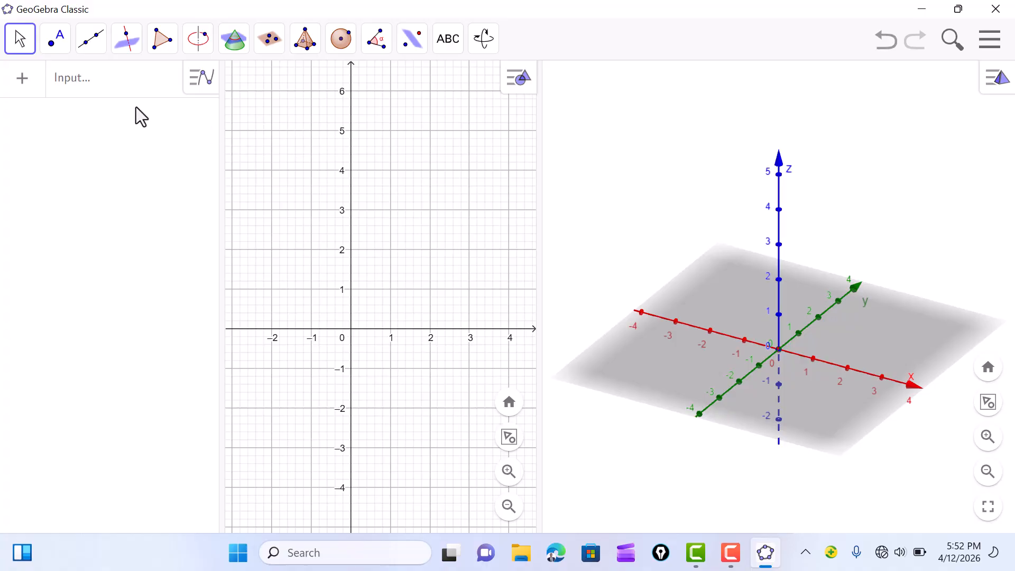
# - Add a number slider a near the top of the 2D y-axis, with minimum 0 and maximum 5
pyautogui.click(428, 116)
pyautogui.click(338, 40)
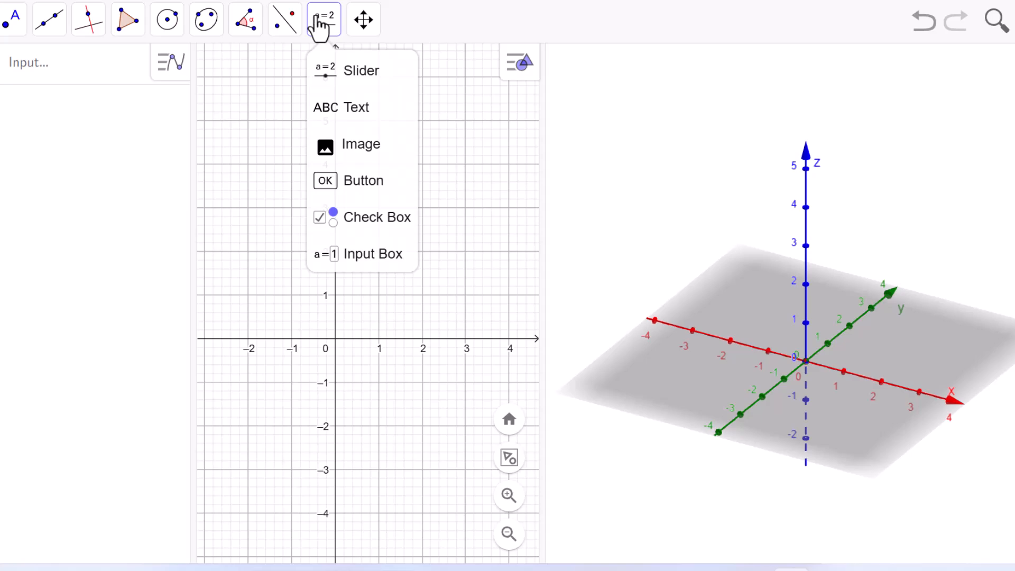
pyautogui.click(330, 74)
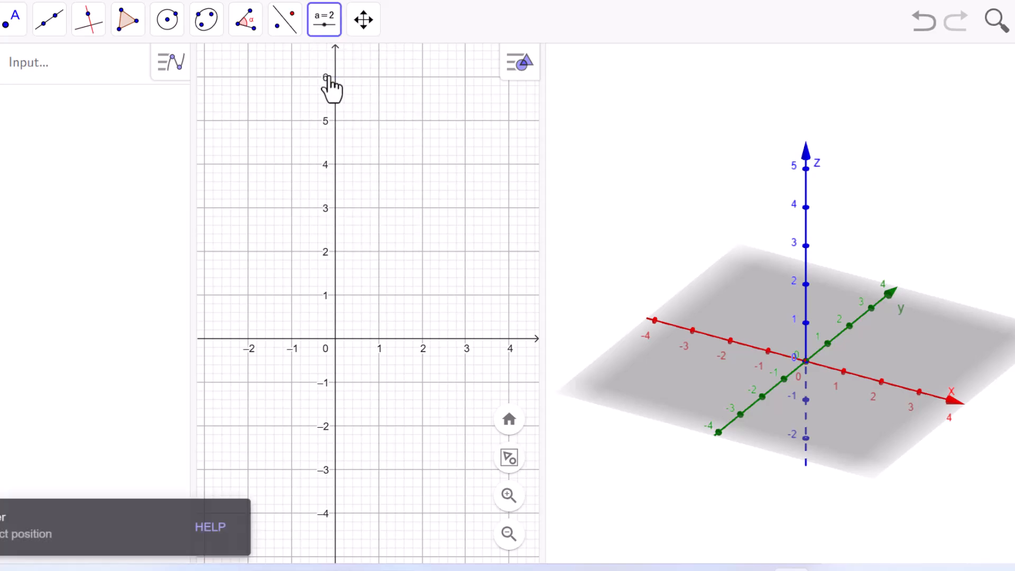
pyautogui.click(331, 86)
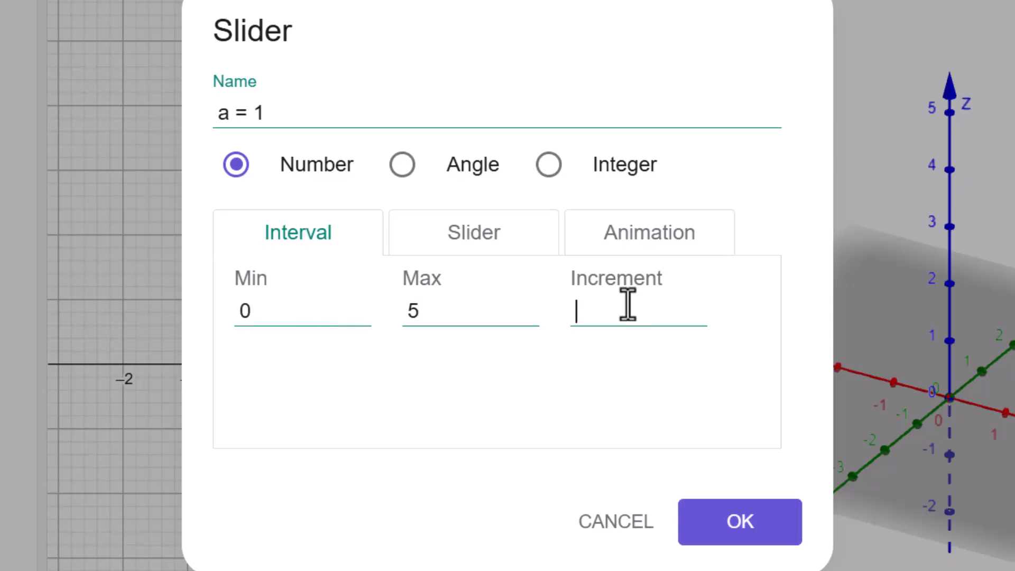
pyautogui.click(722, 526)
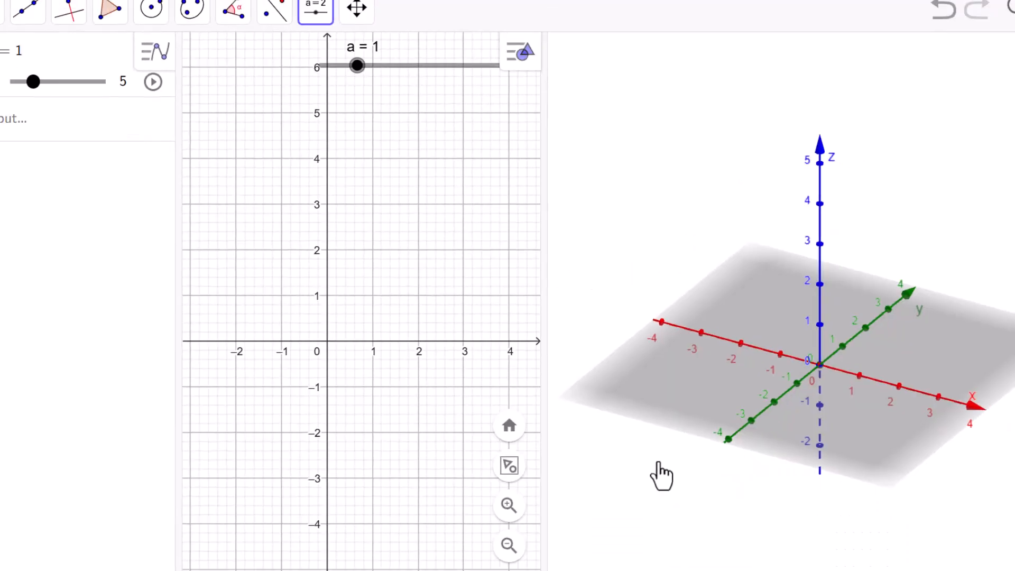
# - Plot the line y = a so that it depends on the slider
pyautogui.click(0, 17)
pyautogui.click(2, 68)
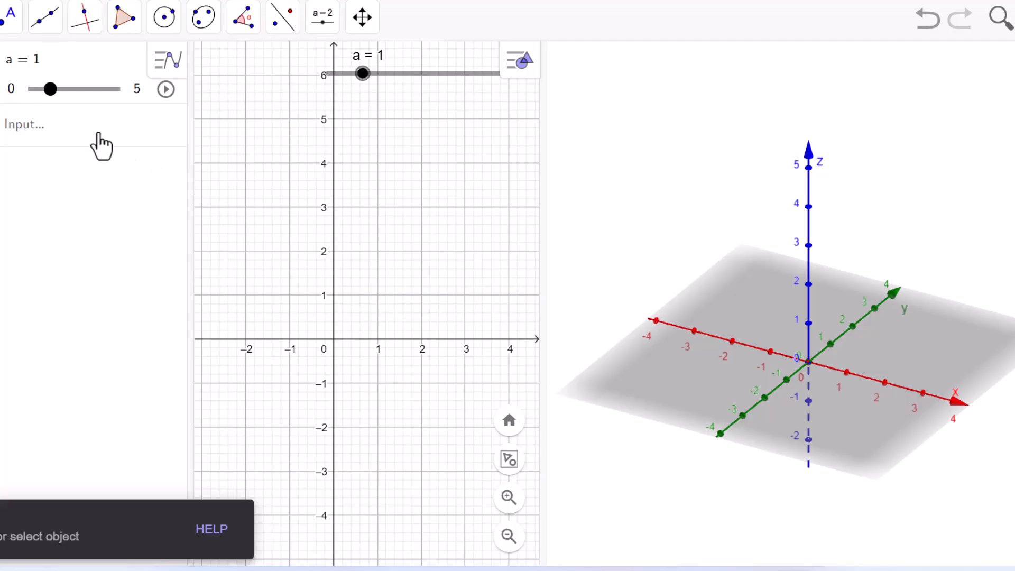
pyautogui.click(100, 145)
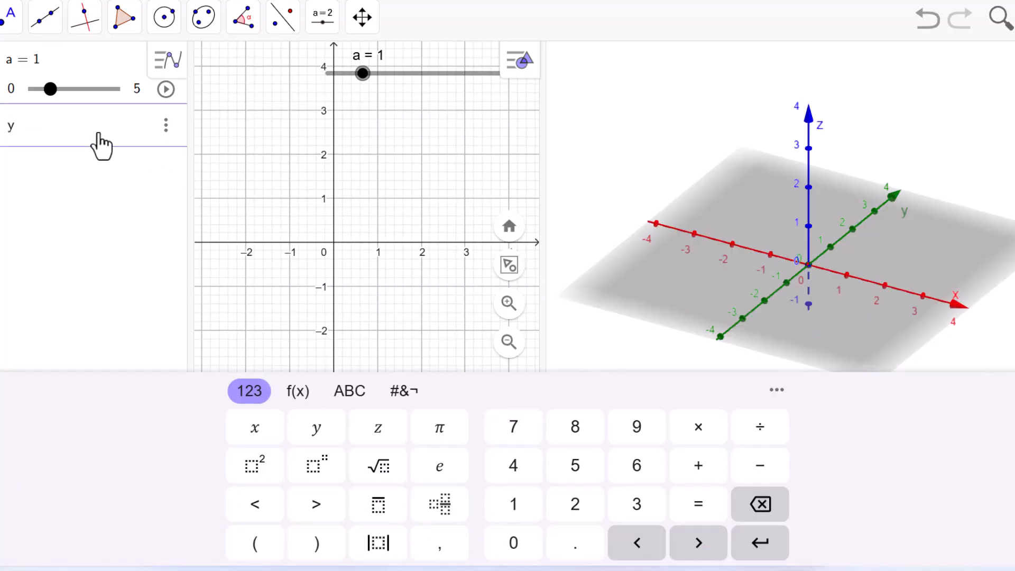
pyautogui.click(362, 73)
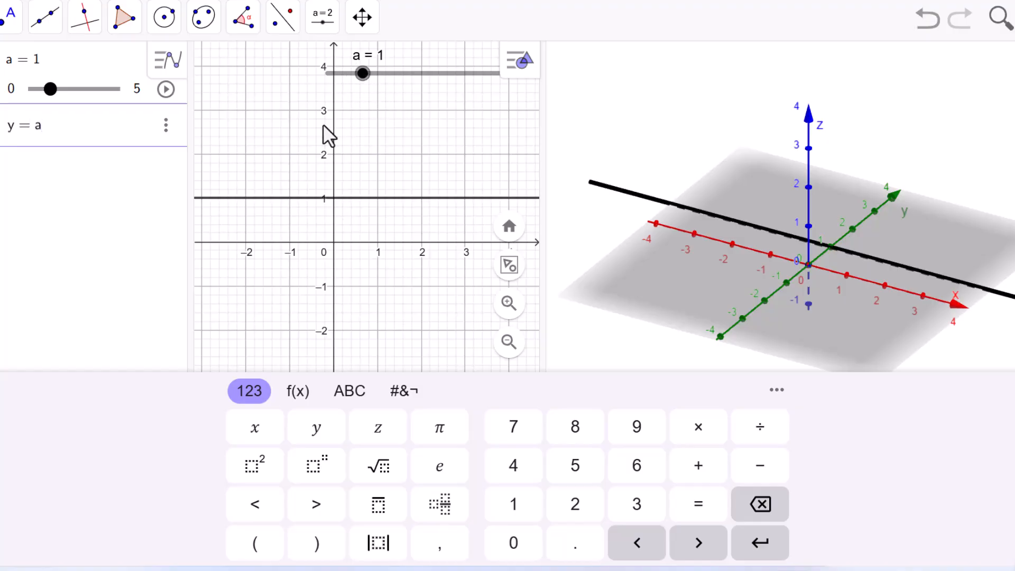
pyautogui.press('Return')
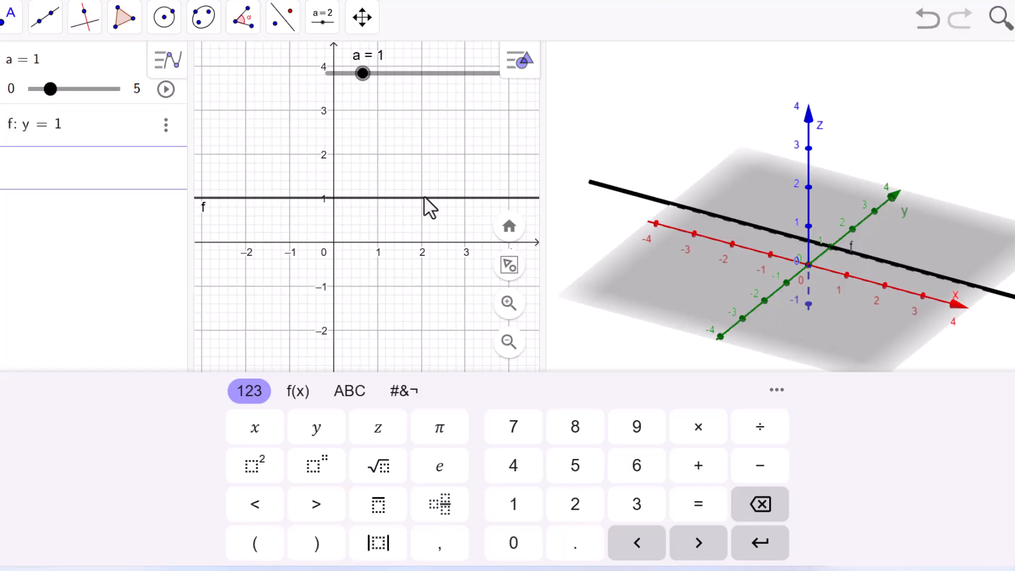
pyautogui.click(380, 158)
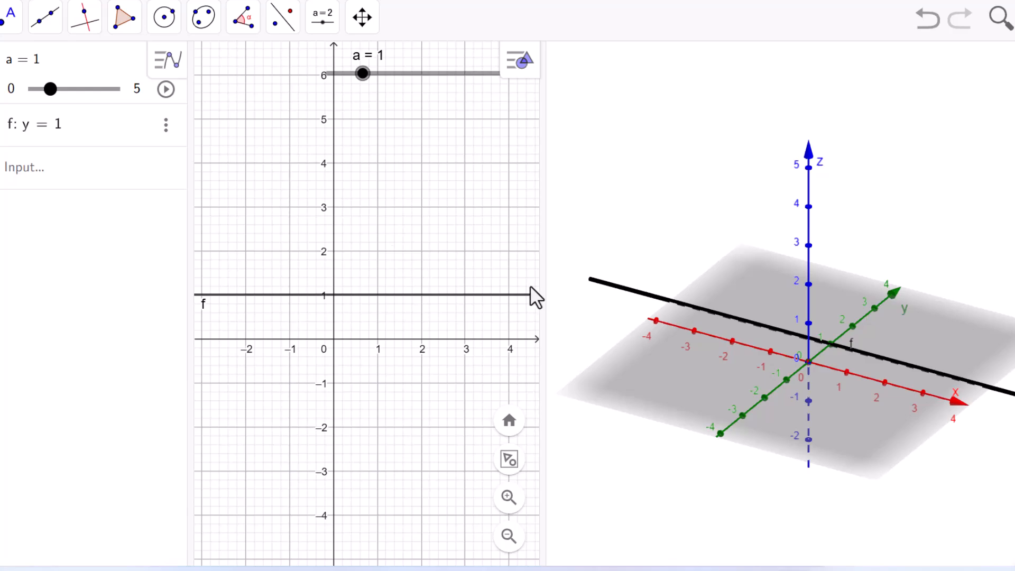
# - Shift the slider further left in the 2D view so it fits entirely, and set a to 4
pyautogui.moveTo(688, 247); pyautogui.dragTo(661, 250)
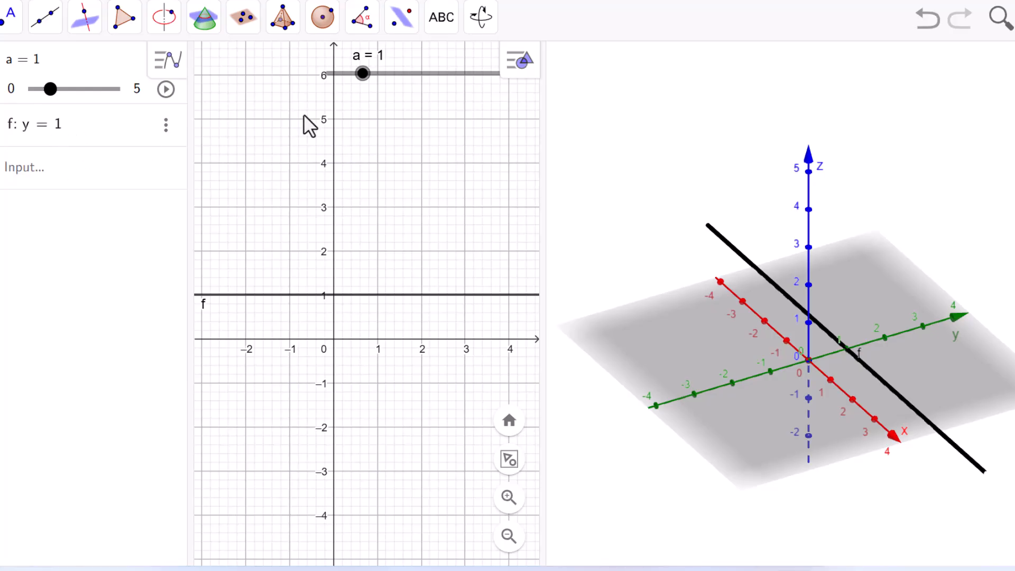
pyautogui.moveTo(372, 76); pyautogui.dragTo(416, 99)
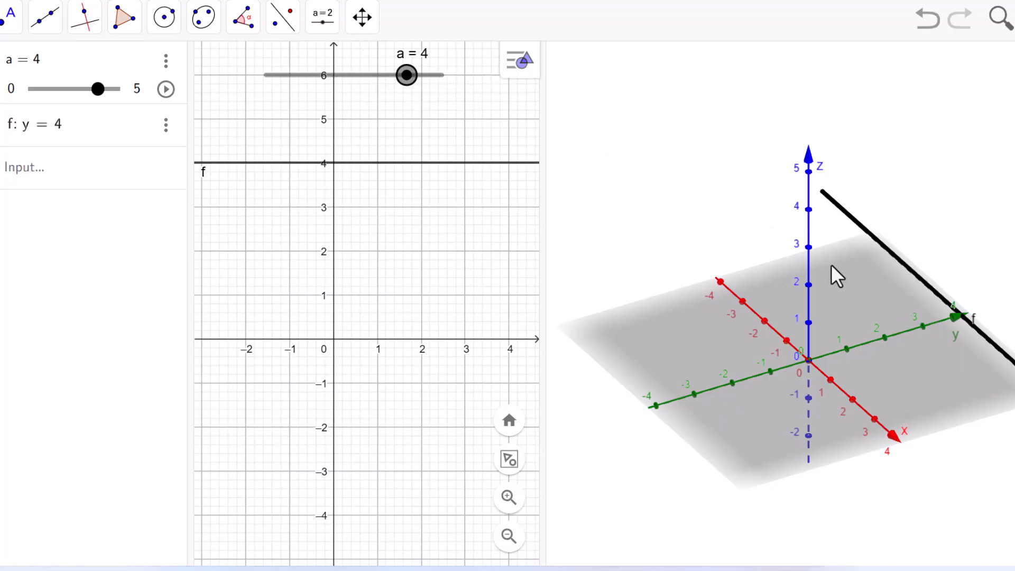
pyautogui.moveTo(909, 273)
pyautogui.mouseDown()
pyautogui.moveTo(922, 281)
pyautogui.moveTo(913, 279)
pyautogui.mouseUp()
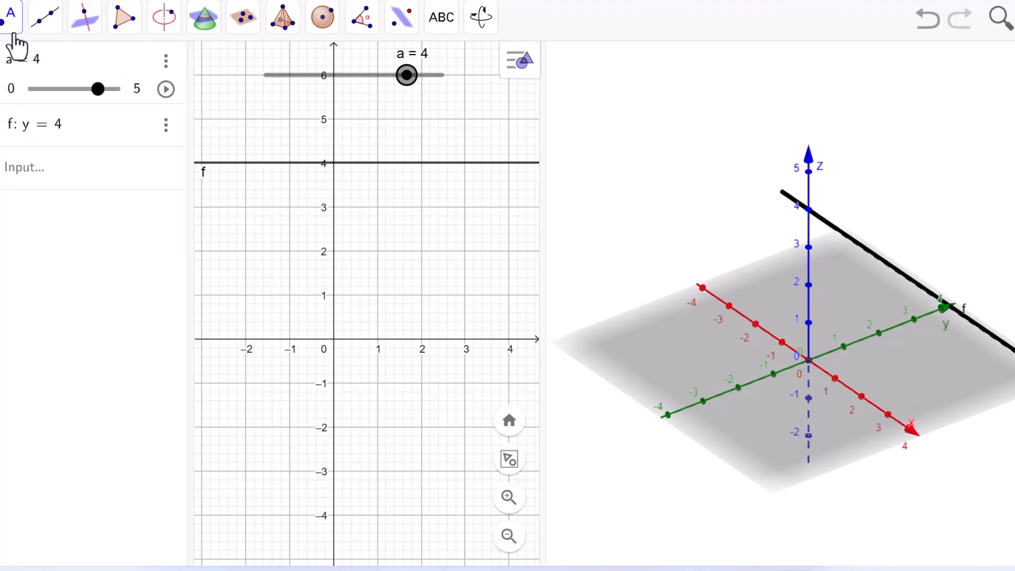
# - Place a point on the z-axis in the 3D view and move it to (0, 0, 4)
pyautogui.click(16, 30)
pyautogui.click(19, 66)
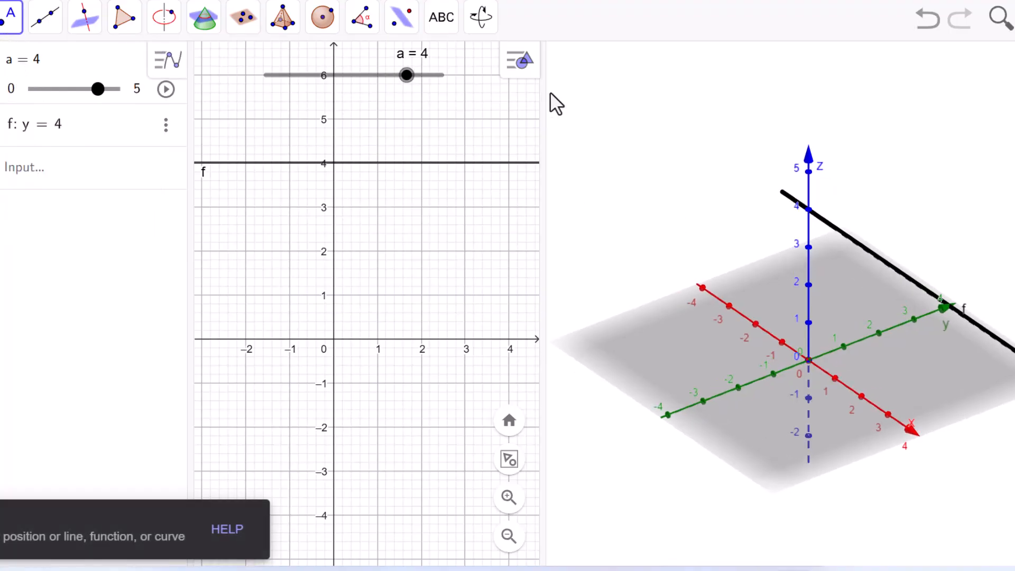
pyautogui.click(809, 247)
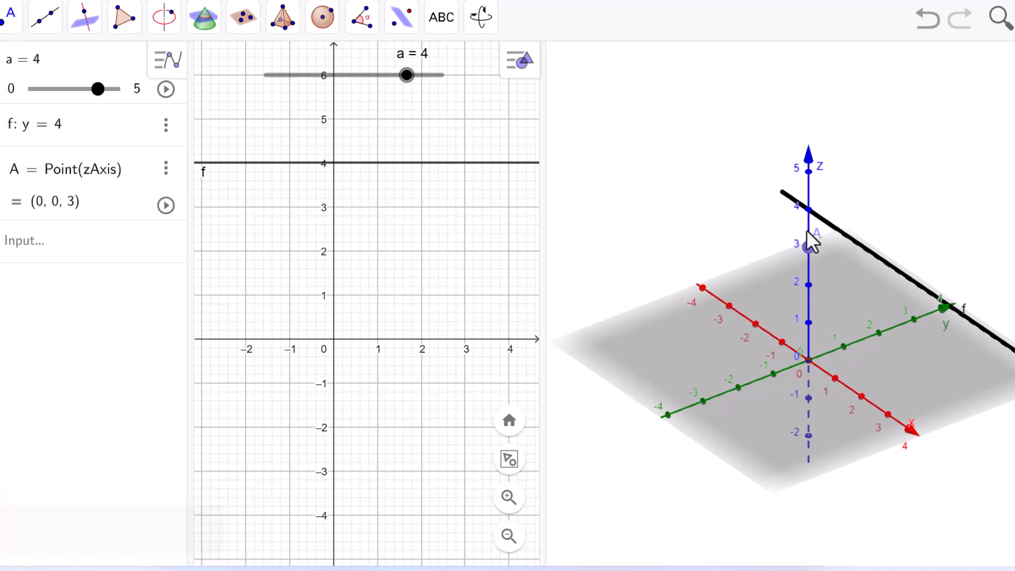
pyautogui.moveTo(808, 232); pyautogui.dragTo(809, 209)
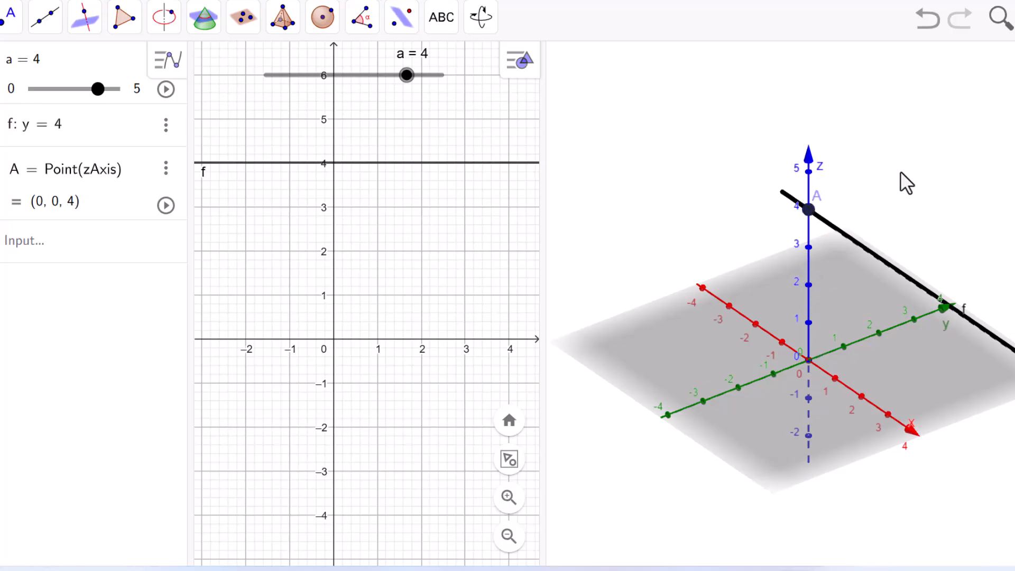
# - Create a plane through point A on the z-axis and the line f
pyautogui.moveTo(918, 179); pyautogui.dragTo(891, 178)
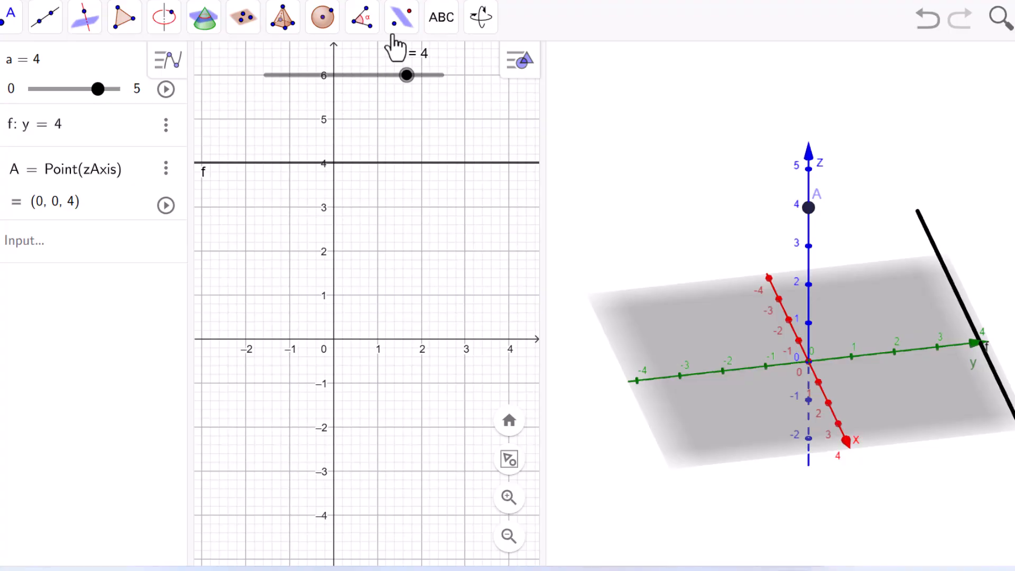
pyautogui.click(244, 26)
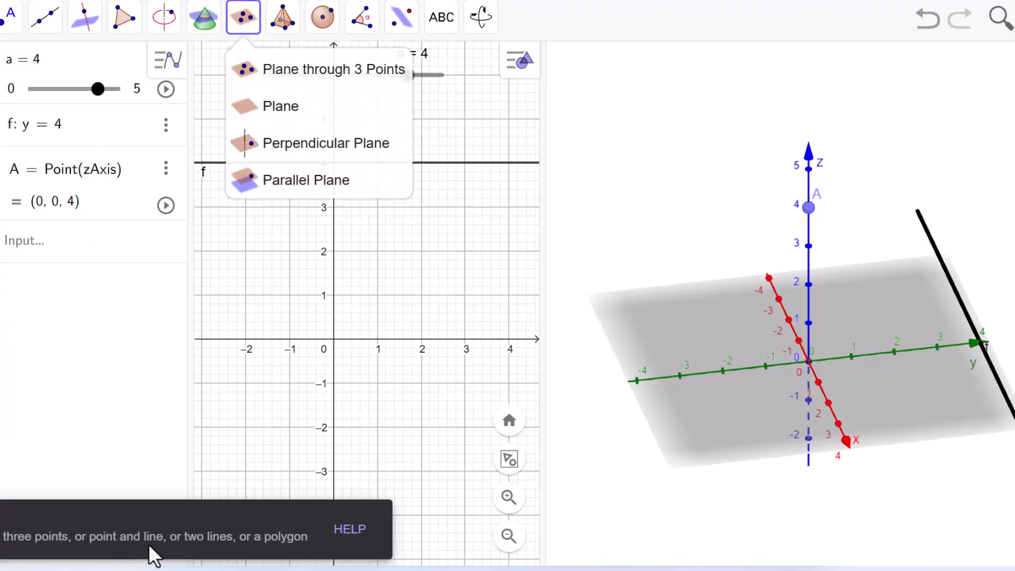
pyautogui.click(273, 108)
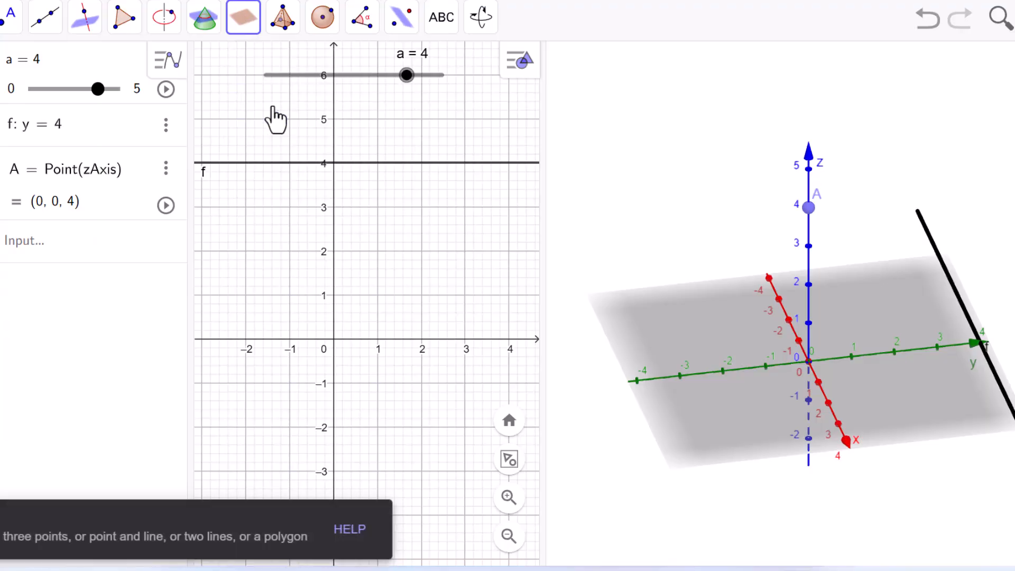
pyautogui.click(810, 207)
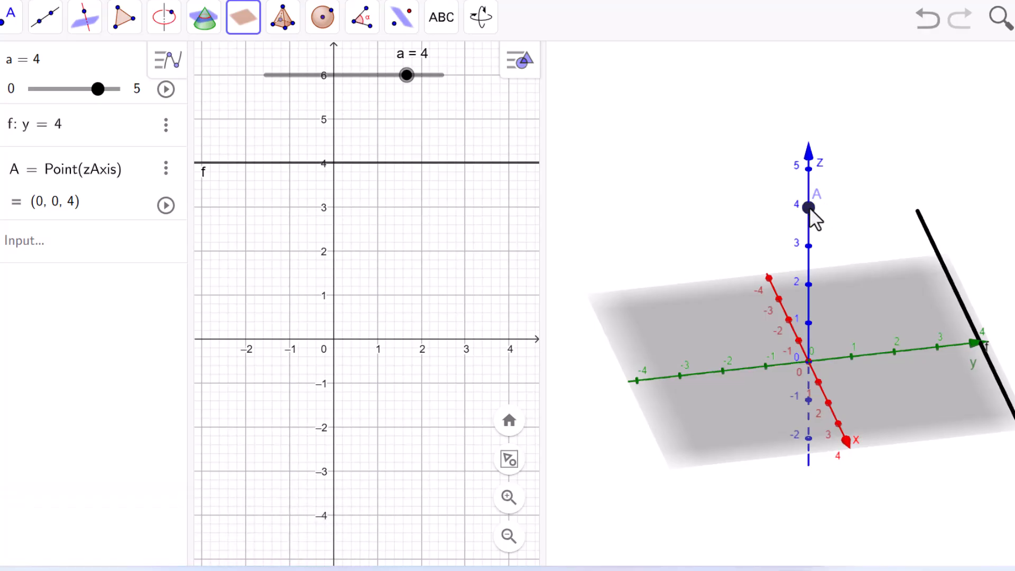
pyautogui.click(936, 252)
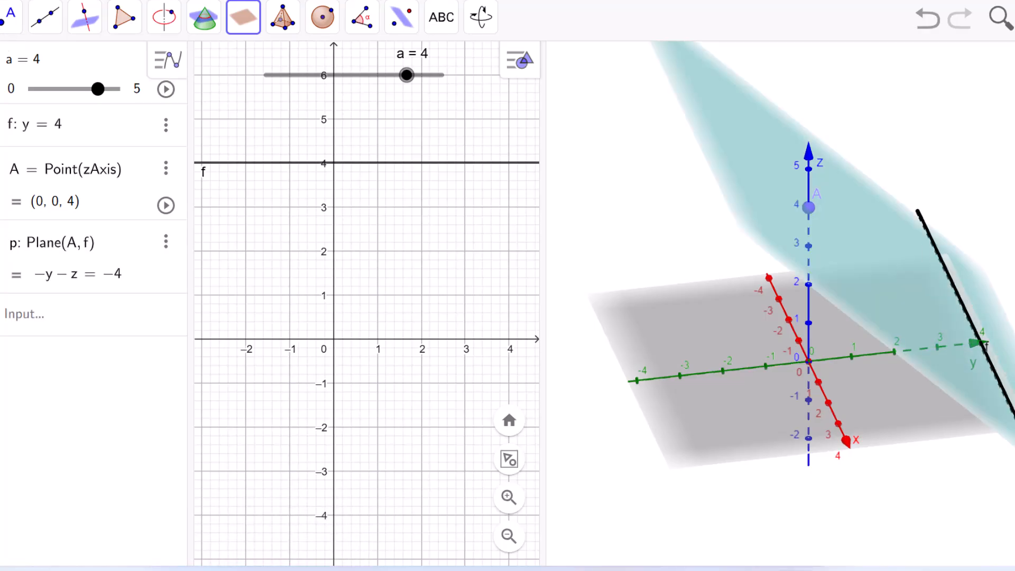
# - Move point A to (0, 0, 4.15) and set slider a to 0 to test the plane's tilt
pyautogui.click(9, 17)
pyautogui.moveTo(636, 178); pyautogui.dragTo(728, 208)
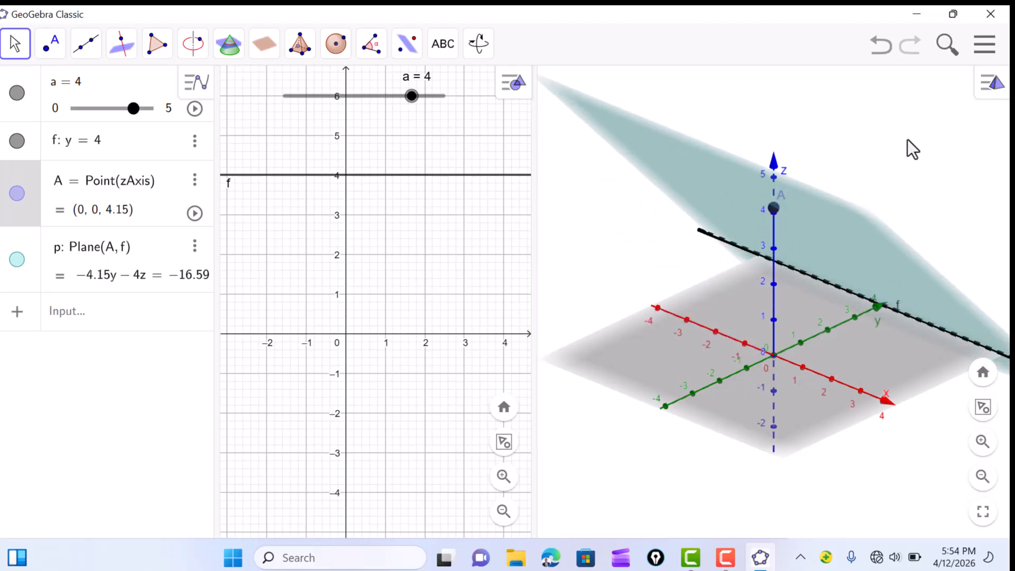
pyautogui.moveTo(908, 139); pyautogui.dragTo(893, 143)
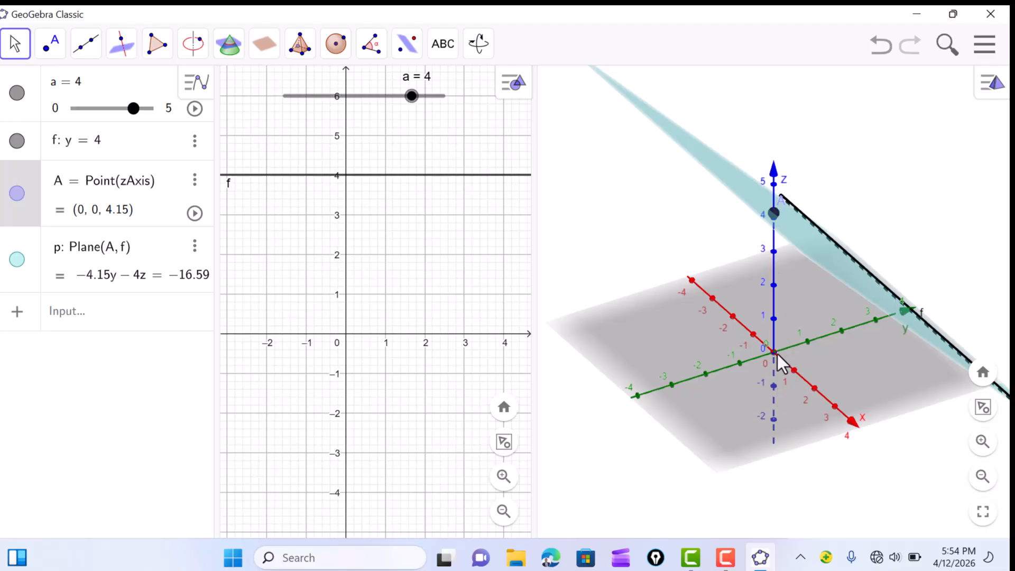
pyautogui.moveTo(412, 97); pyautogui.dragTo(288, 106)
pyautogui.moveTo(913, 154)
pyautogui.mouseDown()
pyautogui.moveTo(868, 169)
pyautogui.moveTo(918, 163)
pyautogui.mouseUp()
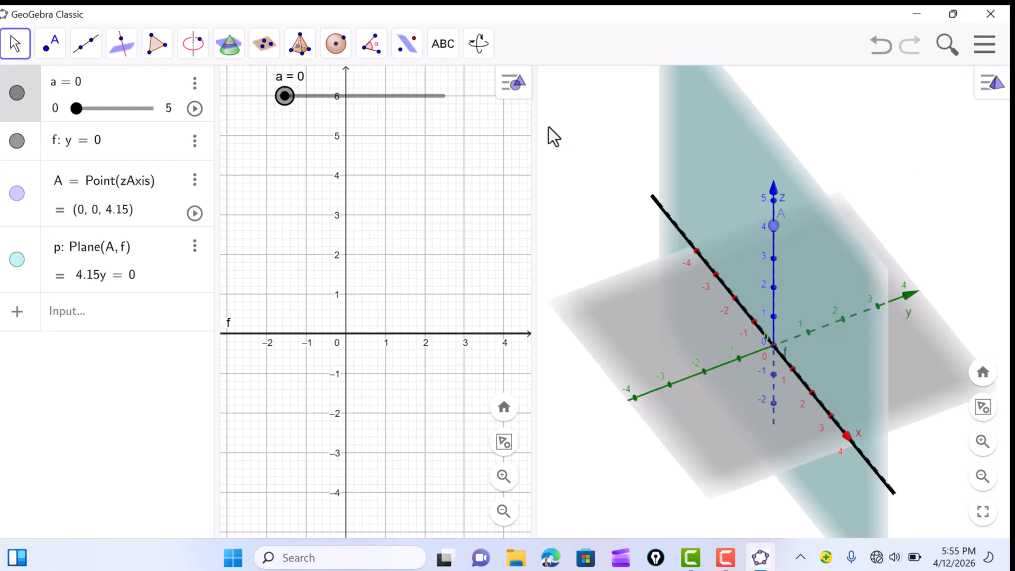
# - Set slider a to 5 and move point A up the z-axis to (0, 0, 4.65)
pyautogui.moveTo(285, 96); pyautogui.dragTo(450, 101)
pyautogui.moveTo(596, 187)
pyautogui.mouseDown()
pyautogui.moveTo(615, 173)
pyautogui.moveTo(605, 176)
pyautogui.mouseUp()
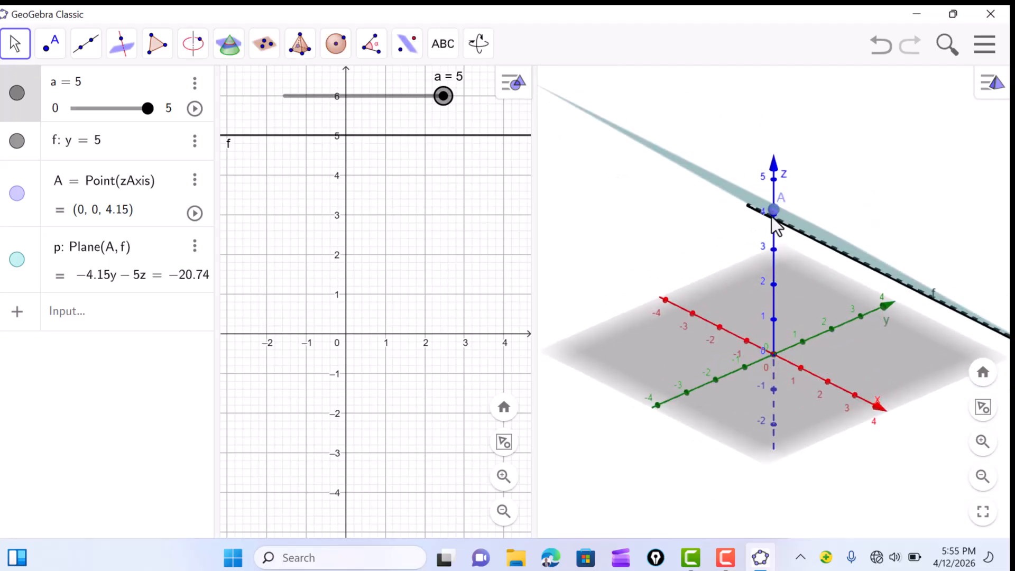
pyautogui.moveTo(771, 214); pyautogui.dragTo(773, 193)
pyautogui.moveTo(862, 154)
pyautogui.mouseDown()
pyautogui.moveTo(839, 157)
pyautogui.moveTo(868, 154)
pyautogui.mouseUp()
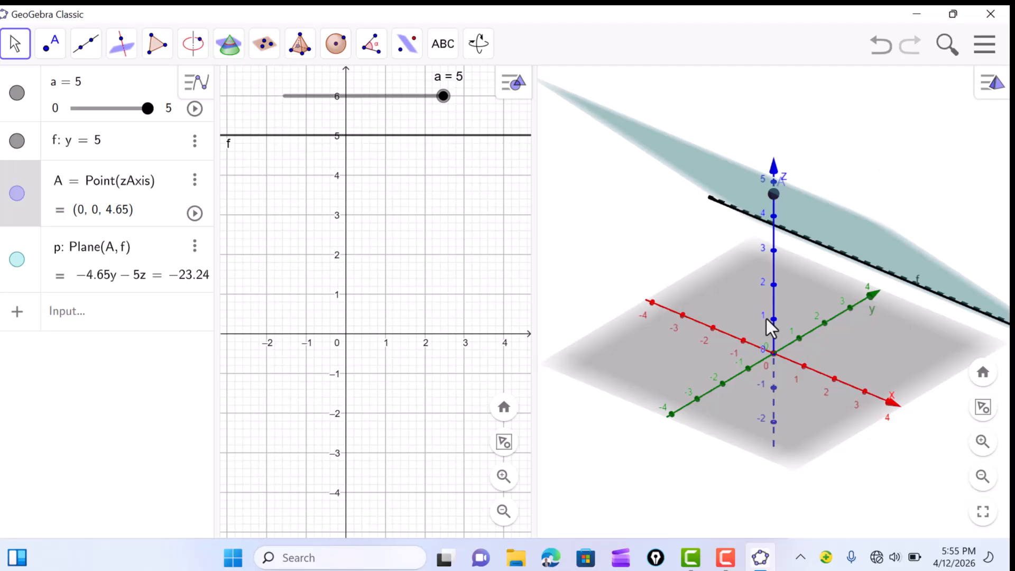
# - Place a point at the origin, where the y-axis and z-axis intersect
pyautogui.click(187, 53)
pyautogui.moveTo(50, 45)
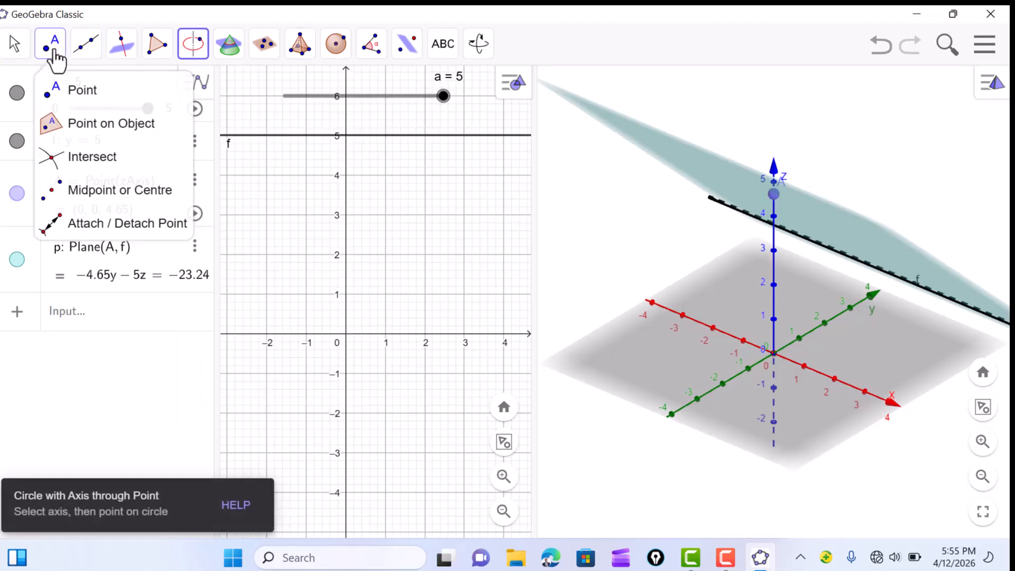
pyautogui.click(64, 87)
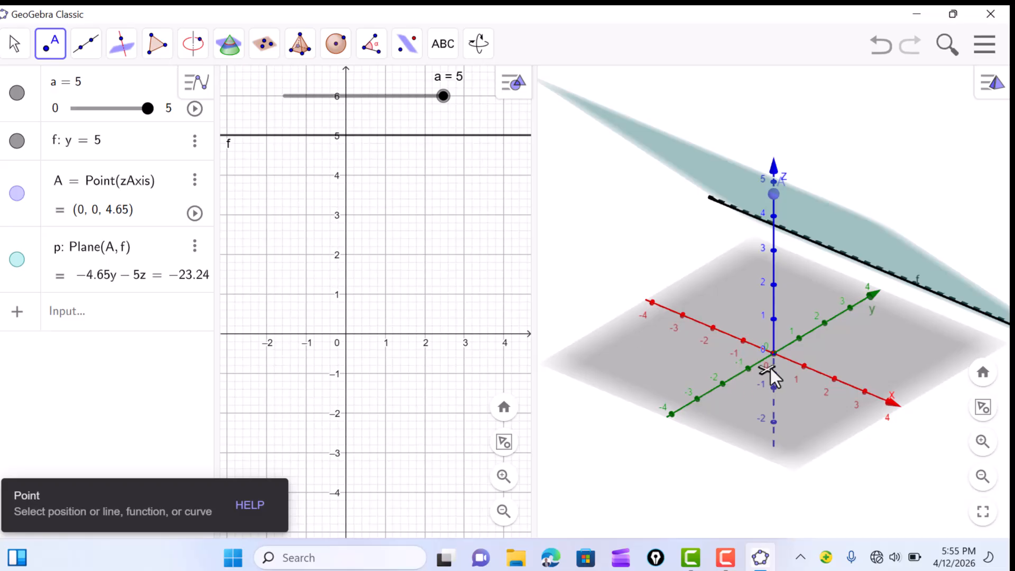
pyautogui.click(773, 352)
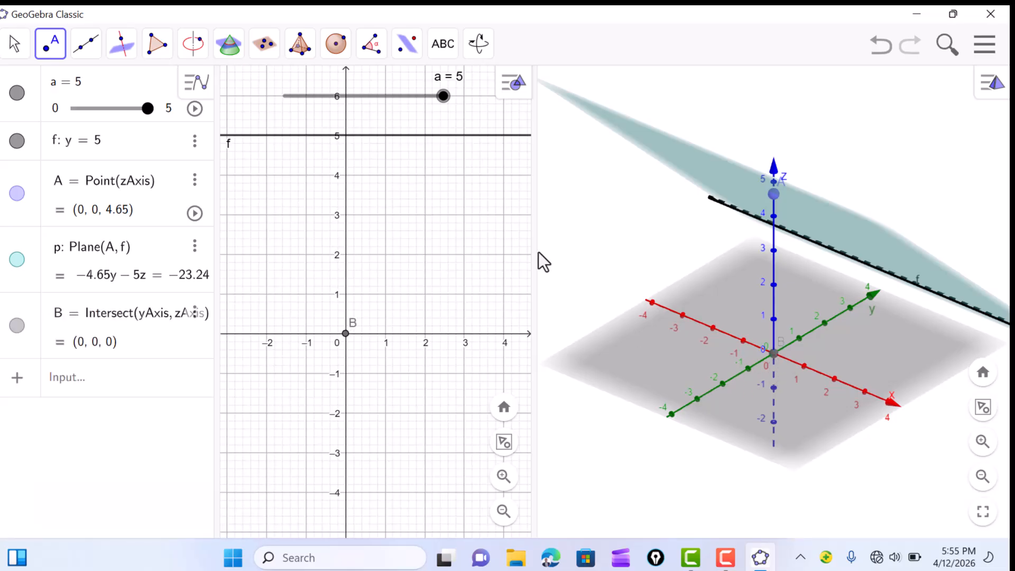
# - Draw a circle of radius 2 centred on the origin point B with the z-axis as its direction
pyautogui.click(191, 49)
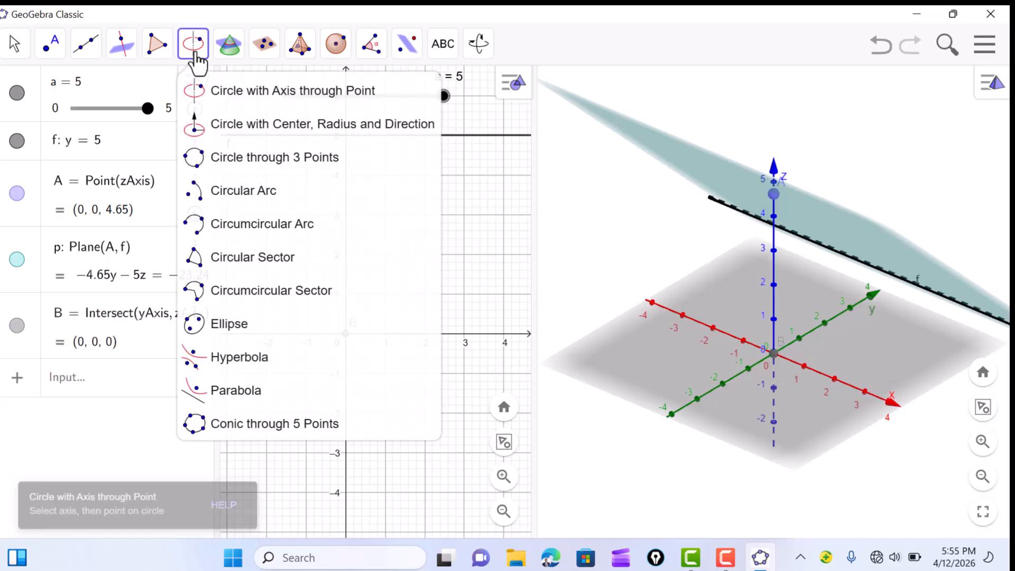
pyautogui.click(263, 135)
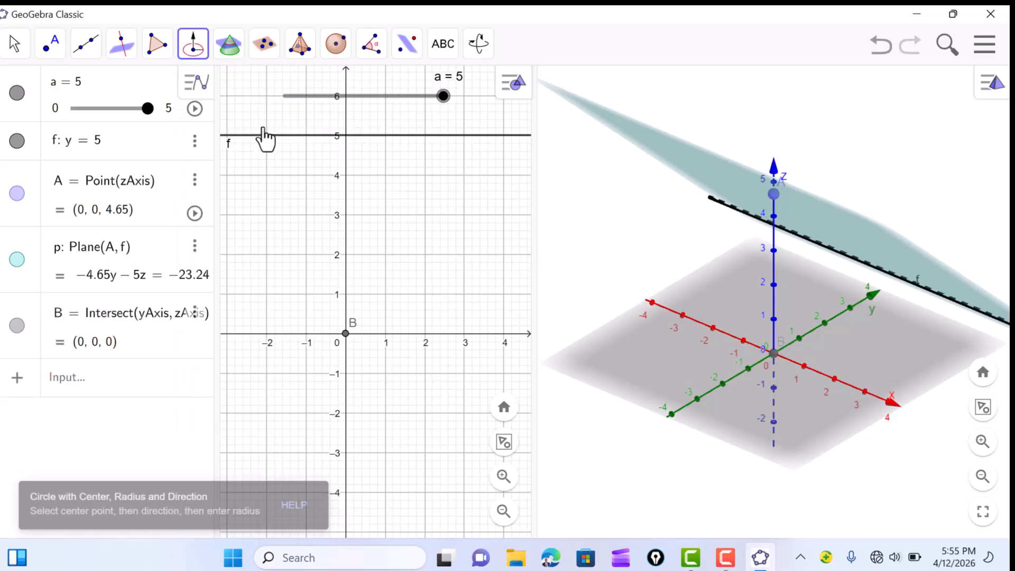
pyautogui.click(772, 354)
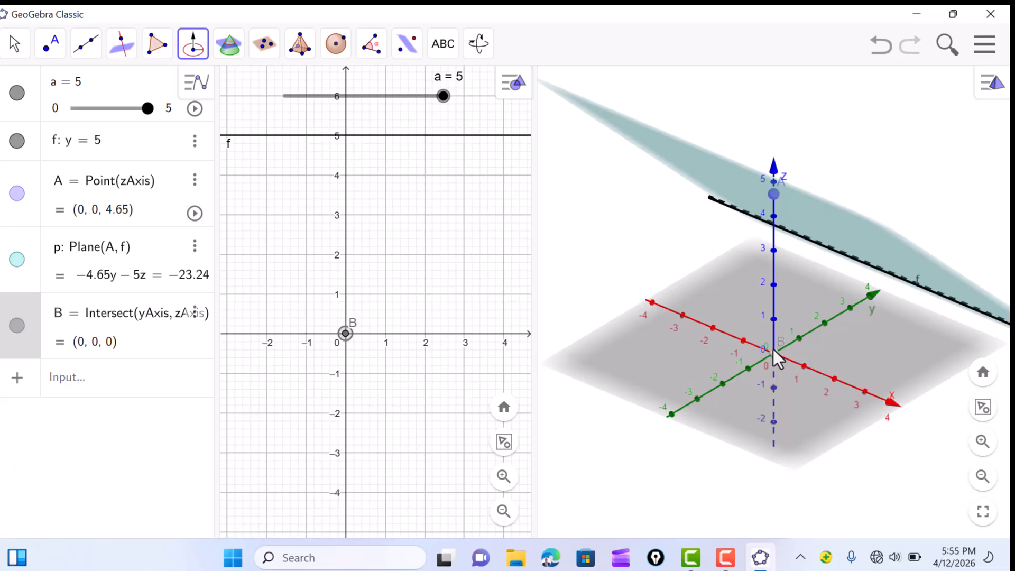
pyautogui.click(774, 324)
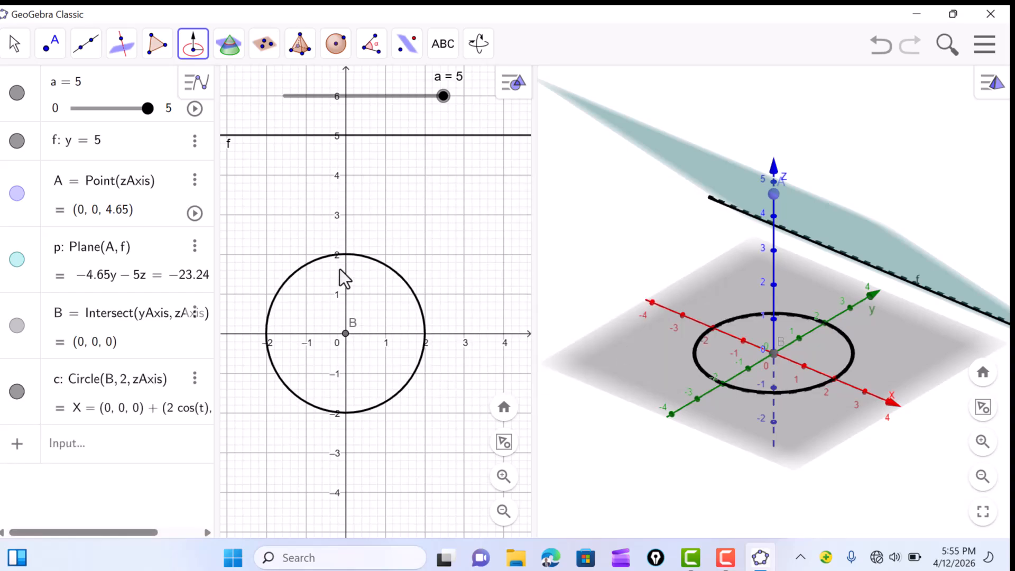
pyautogui.click(15, 47)
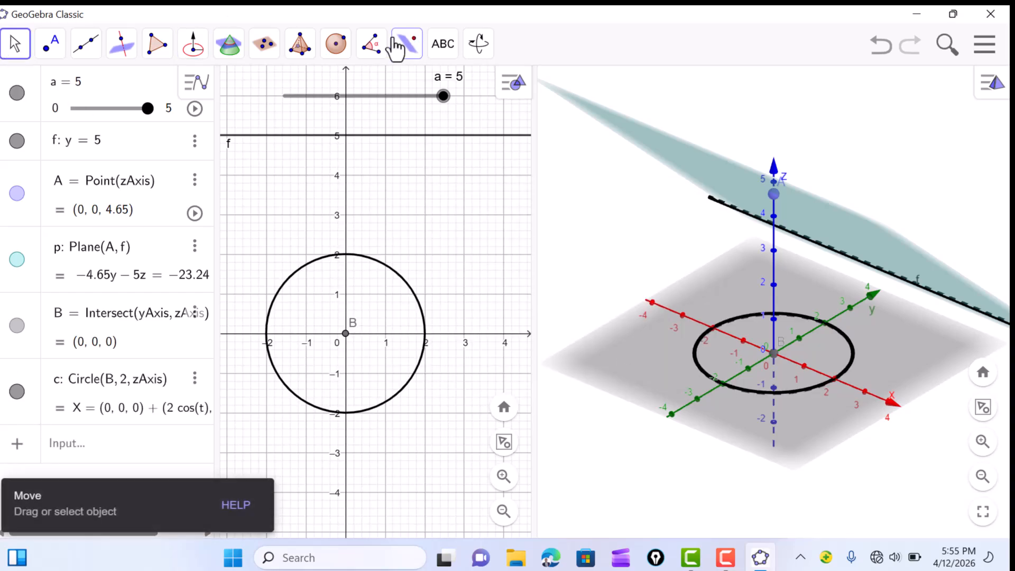
# - Extrude the circle around the origin into a cylinder with an altitude of 3
pyautogui.click(300, 44)
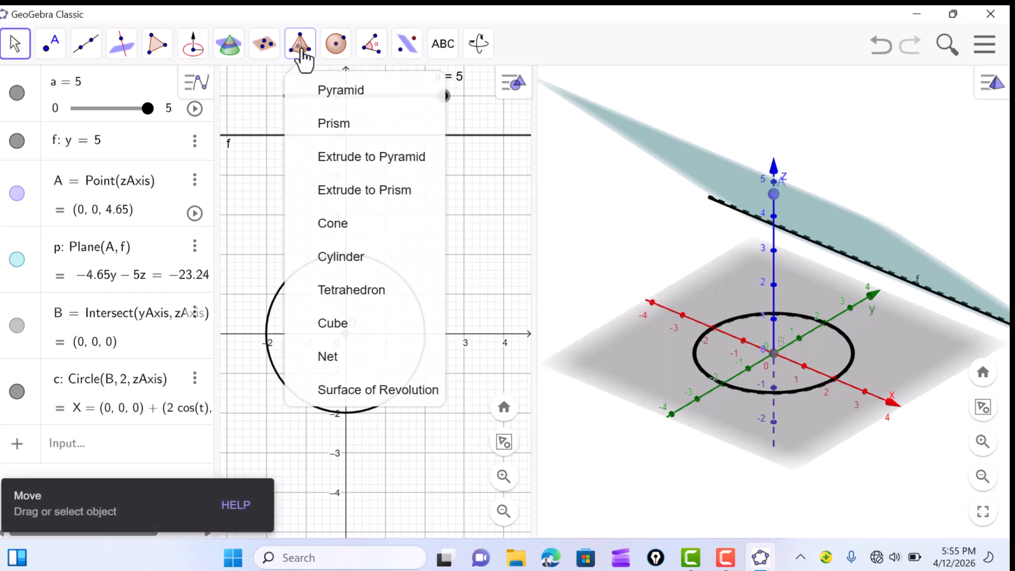
pyautogui.click(380, 198)
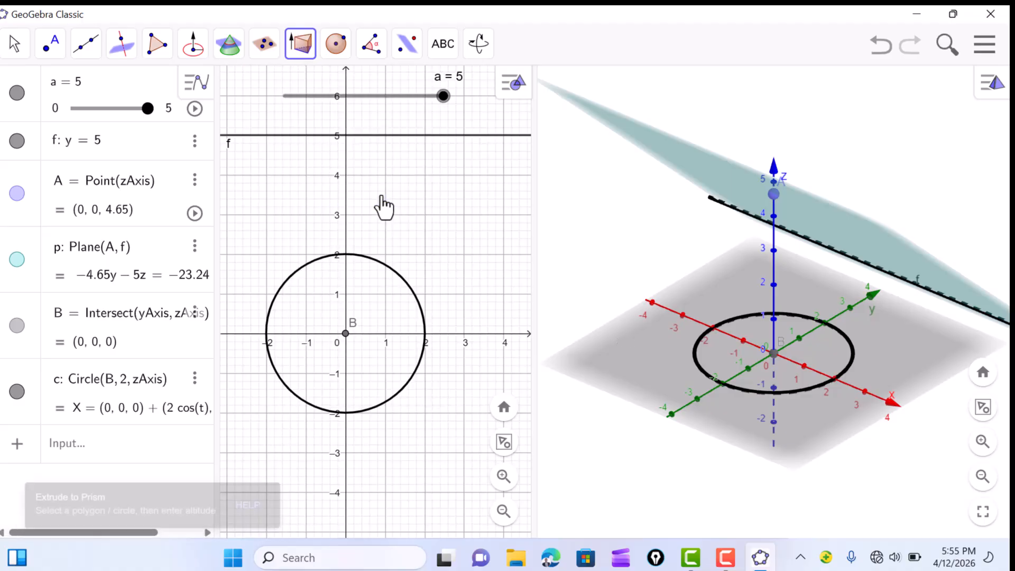
pyautogui.click(696, 361)
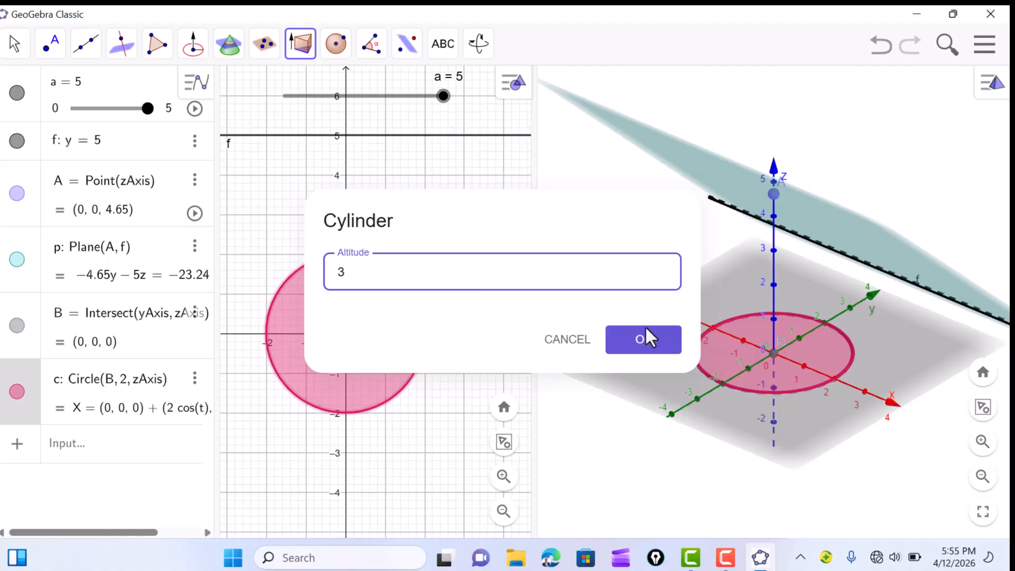
pyautogui.click(649, 346)
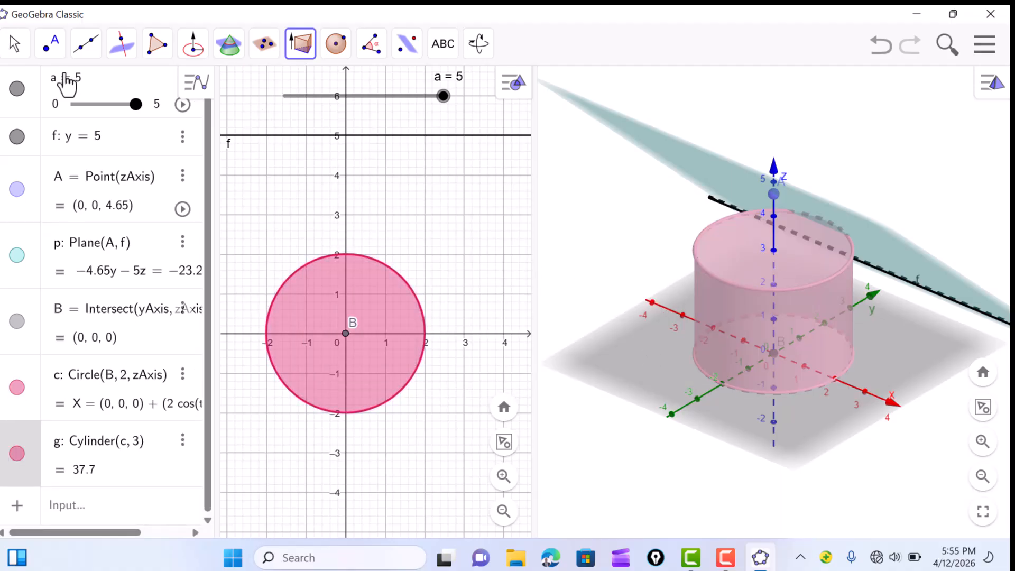
pyautogui.click(14, 45)
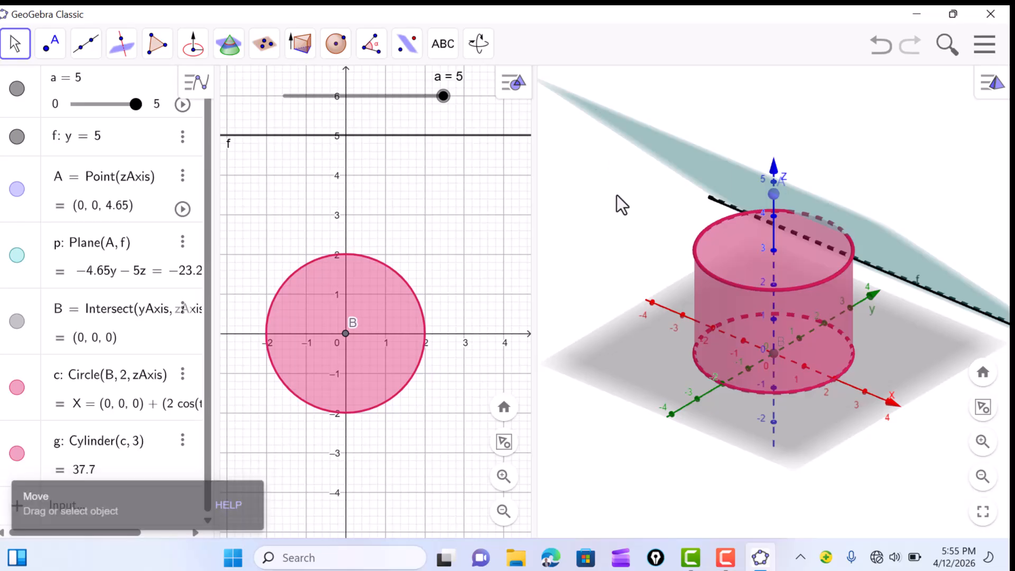
# - Move point A up the z-axis to (0, 0, 5.83) to steepen the plane above the cylinder
pyautogui.moveTo(616, 194)
pyautogui.mouseDown()
pyautogui.moveTo(595, 184)
pyautogui.moveTo(617, 182)
pyautogui.mouseUp()
pyautogui.moveTo(772, 181); pyautogui.dragTo(769, 133)
pyautogui.moveTo(659, 175); pyautogui.dragTo(828, 191)
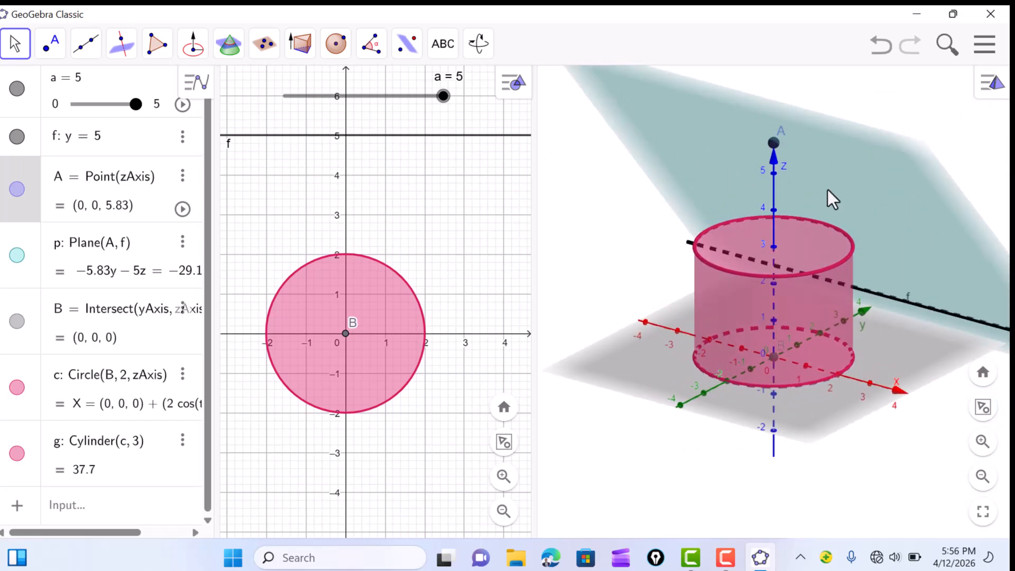
# - Increase the line thickness of plane p in its style settings so that it shows grid lines
pyautogui.click(858, 180)
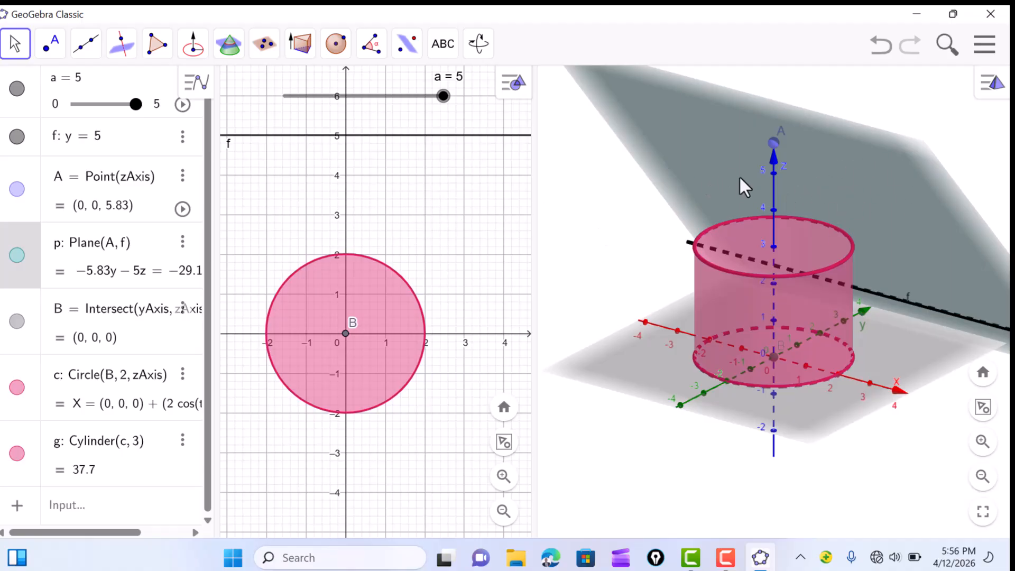
pyautogui.click(592, 217)
pyautogui.click(702, 158)
pyautogui.rightClick(702, 160)
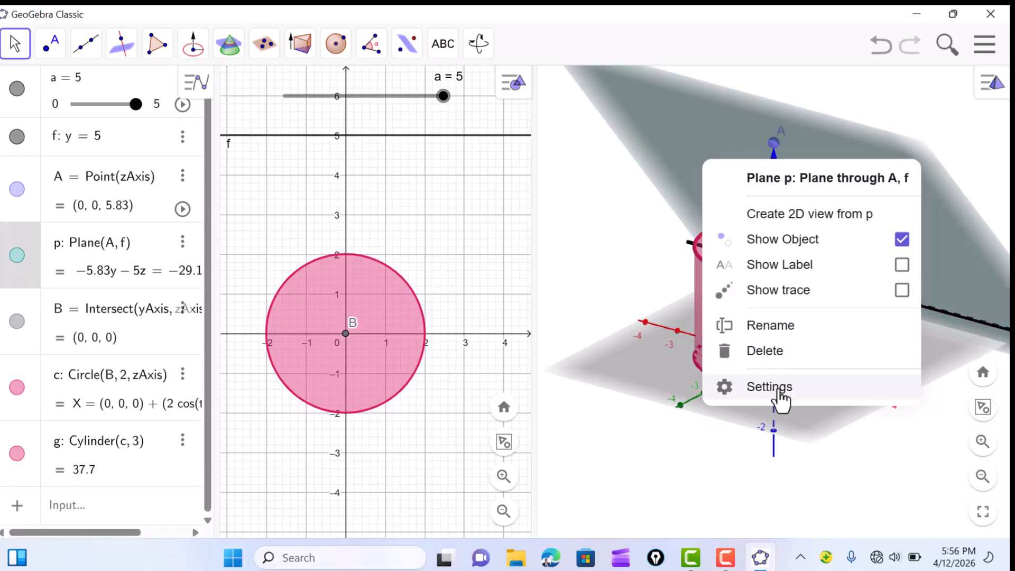
pyautogui.click(779, 389)
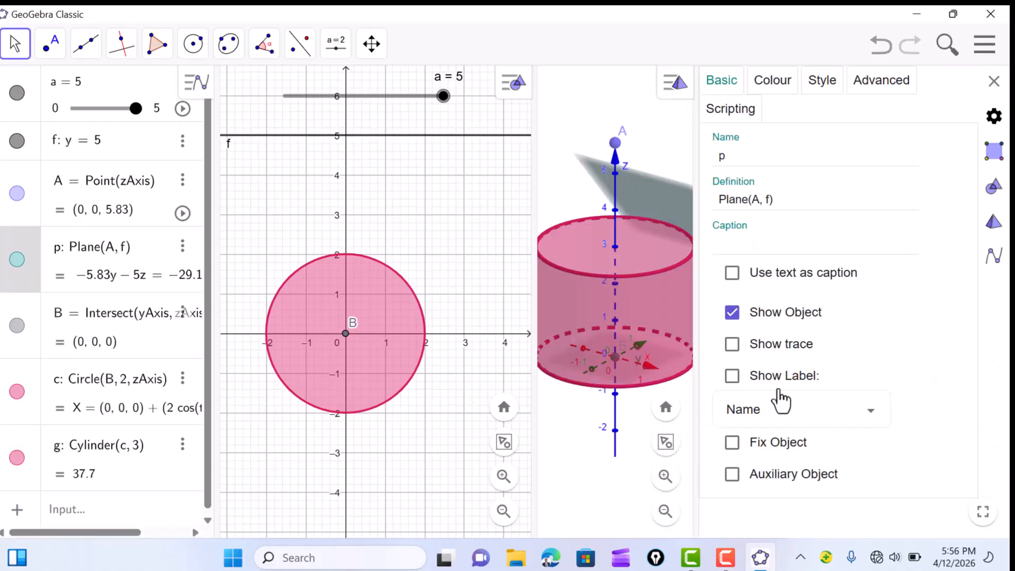
pyautogui.click(818, 91)
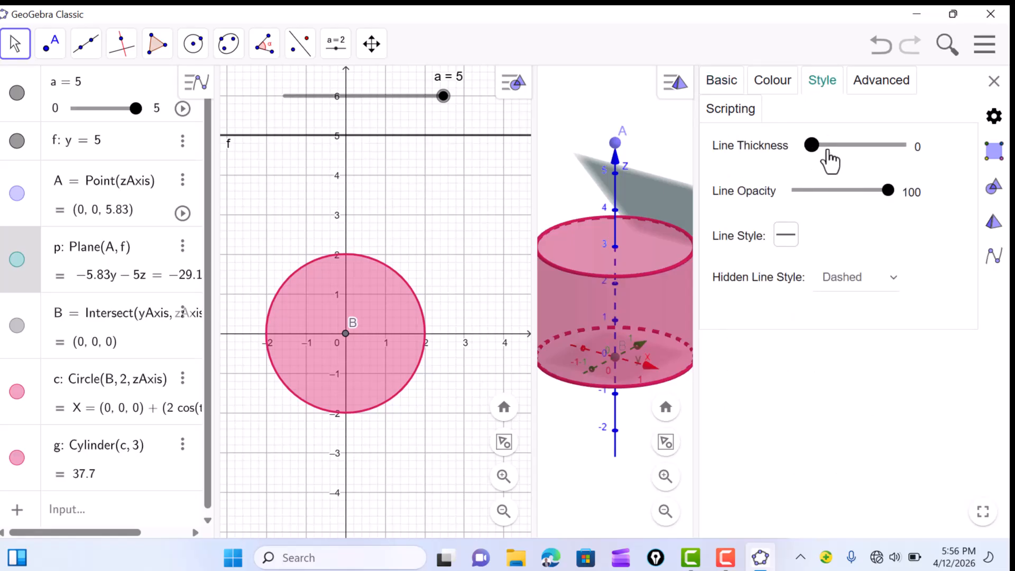
pyautogui.moveTo(822, 152)
pyautogui.mouseDown()
pyautogui.moveTo(832, 150)
pyautogui.moveTo(820, 148)
pyautogui.mouseUp()
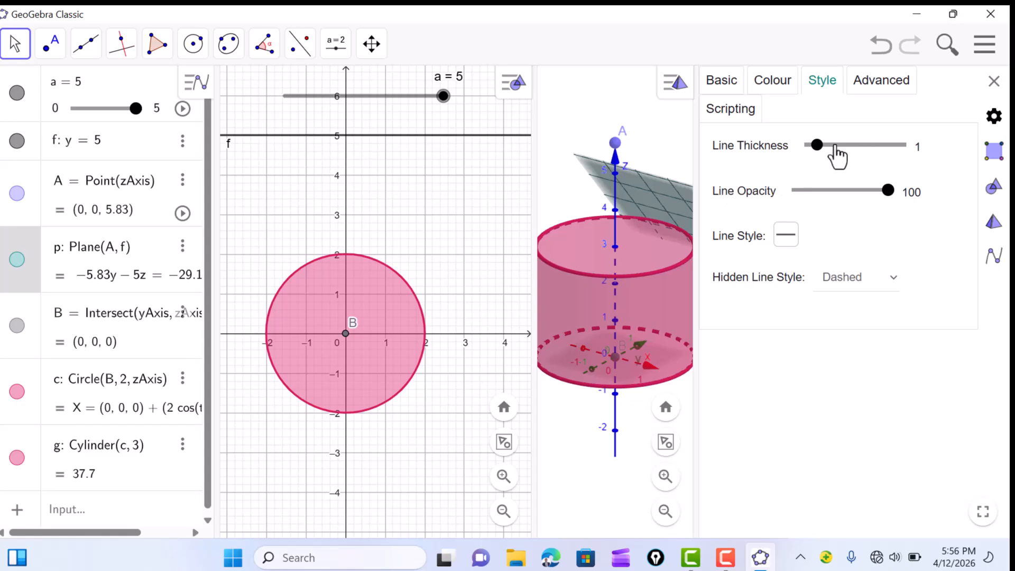
pyautogui.moveTo(817, 150)
pyautogui.mouseDown()
pyautogui.moveTo(780, 150)
pyautogui.moveTo(824, 149)
pyautogui.mouseUp()
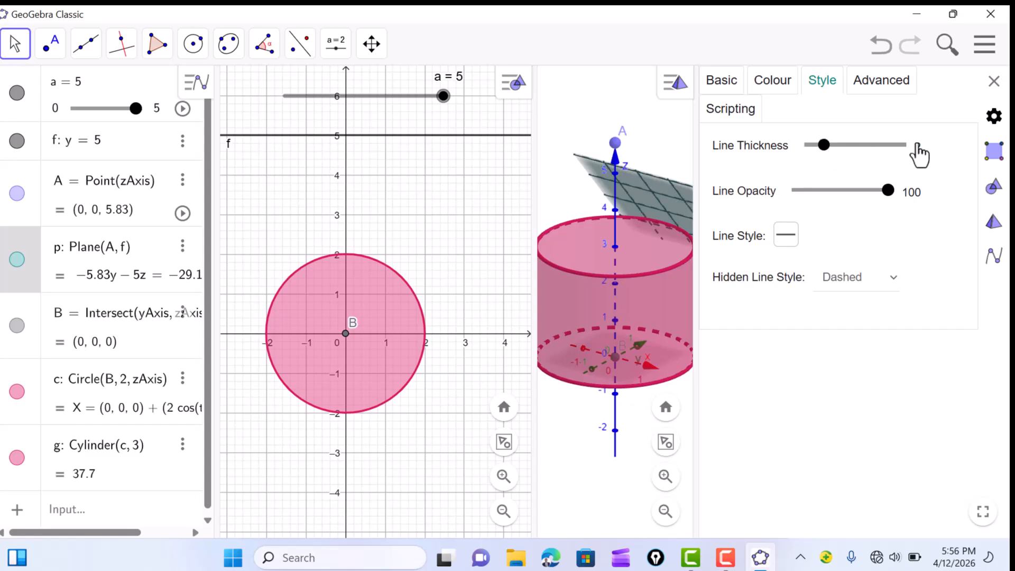
pyautogui.click(994, 81)
# - Place a free point on plane p just above the cylinder's top rim, at about (-0.01, 2.24, 3.21)
pyautogui.moveTo(629, 230)
pyautogui.mouseDown()
pyautogui.moveTo(608, 232)
pyautogui.moveTo(633, 228)
pyautogui.moveTo(658, 206)
pyautogui.moveTo(620, 222)
pyautogui.mouseUp()
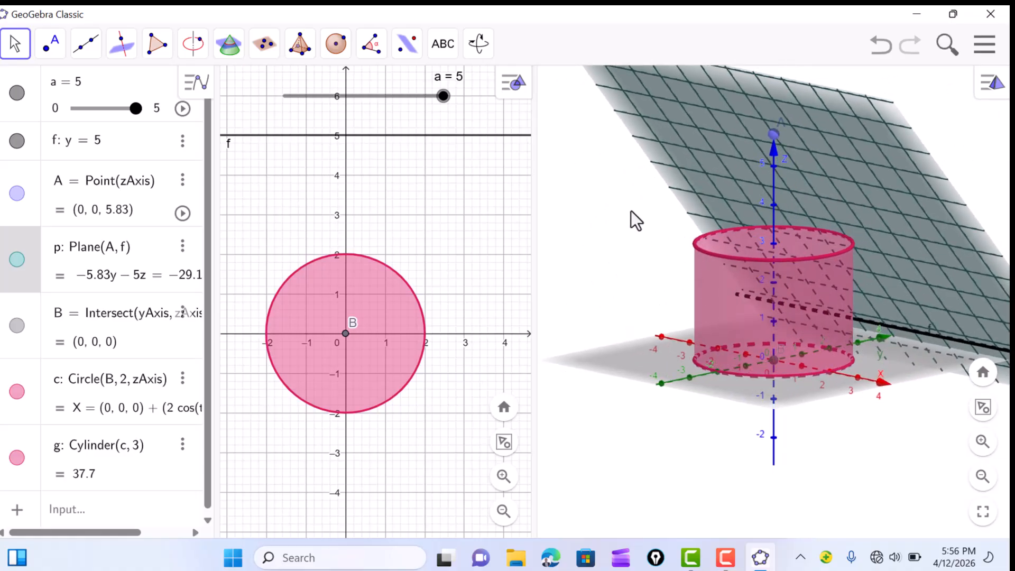
pyautogui.moveTo(630, 211); pyautogui.dragTo(620, 212)
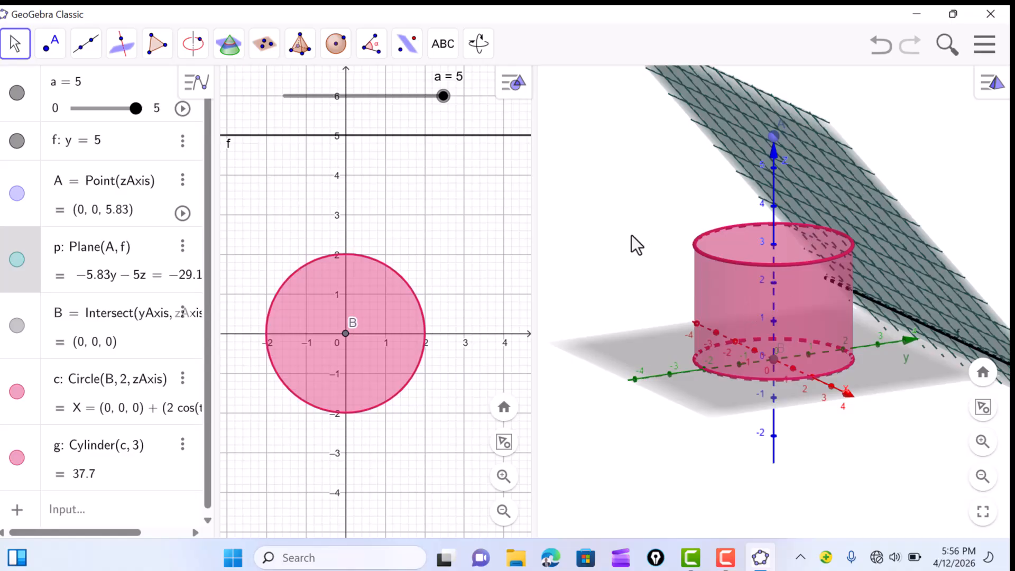
pyautogui.moveTo(631, 236); pyautogui.dragTo(658, 235)
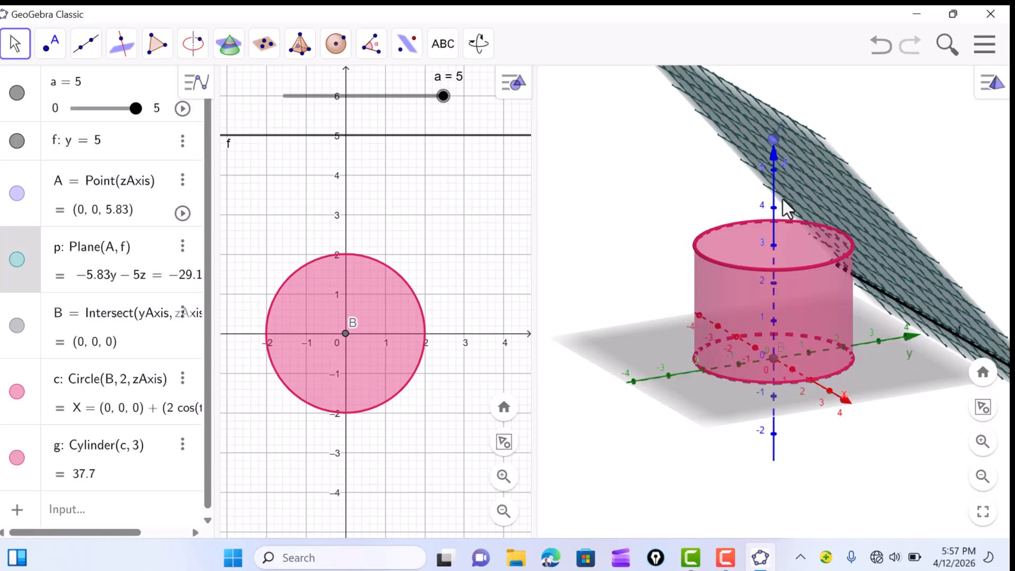
pyautogui.moveTo(658, 202); pyautogui.dragTo(673, 194)
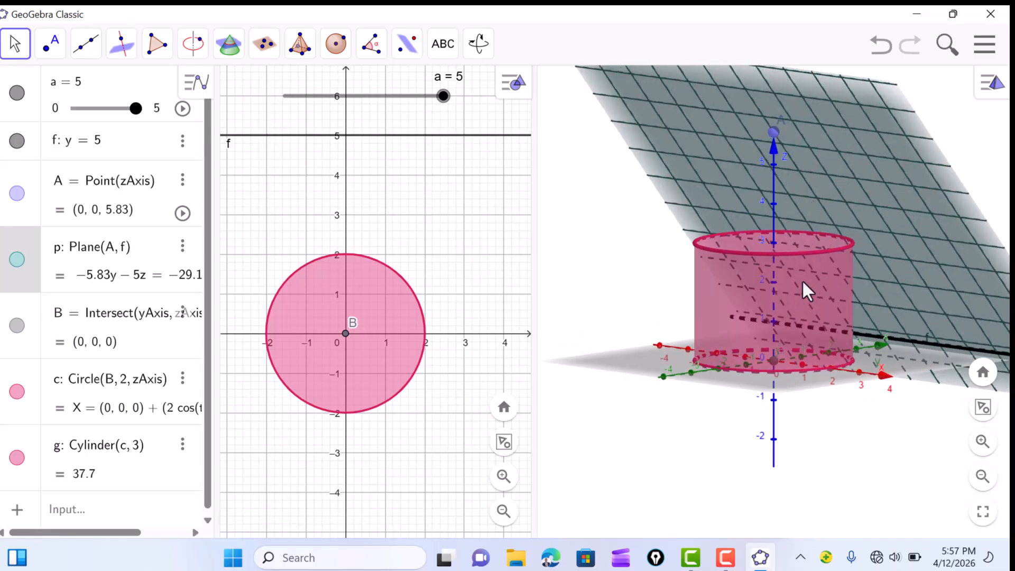
pyautogui.moveTo(619, 225); pyautogui.dragTo(612, 235)
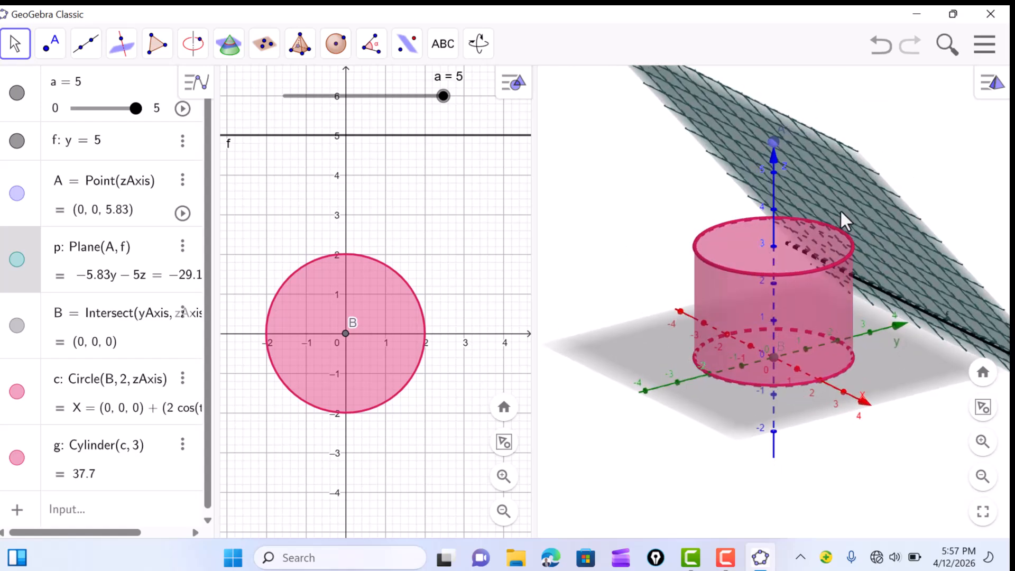
pyautogui.moveTo(659, 211); pyautogui.dragTo(665, 208)
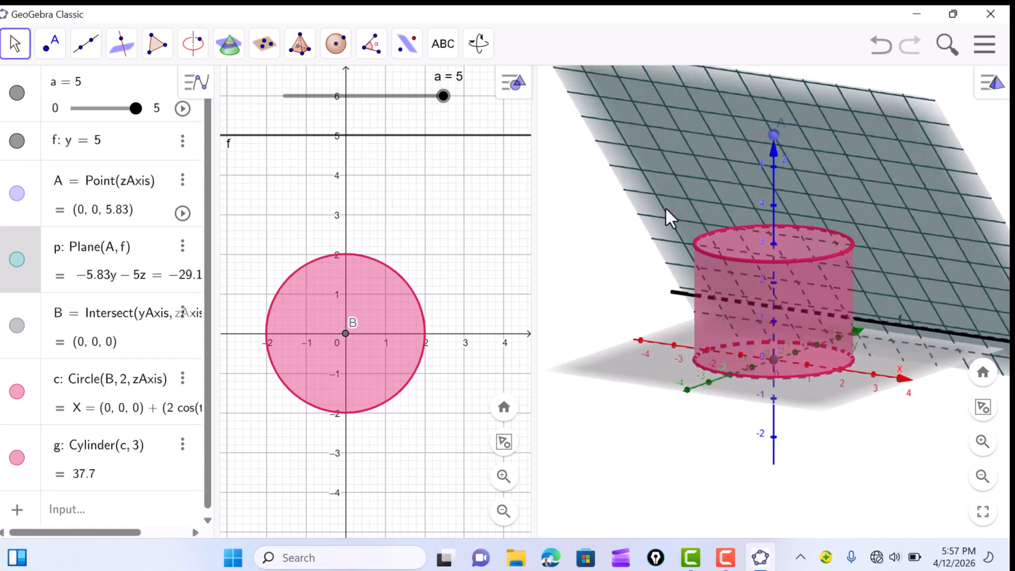
pyautogui.click(50, 44)
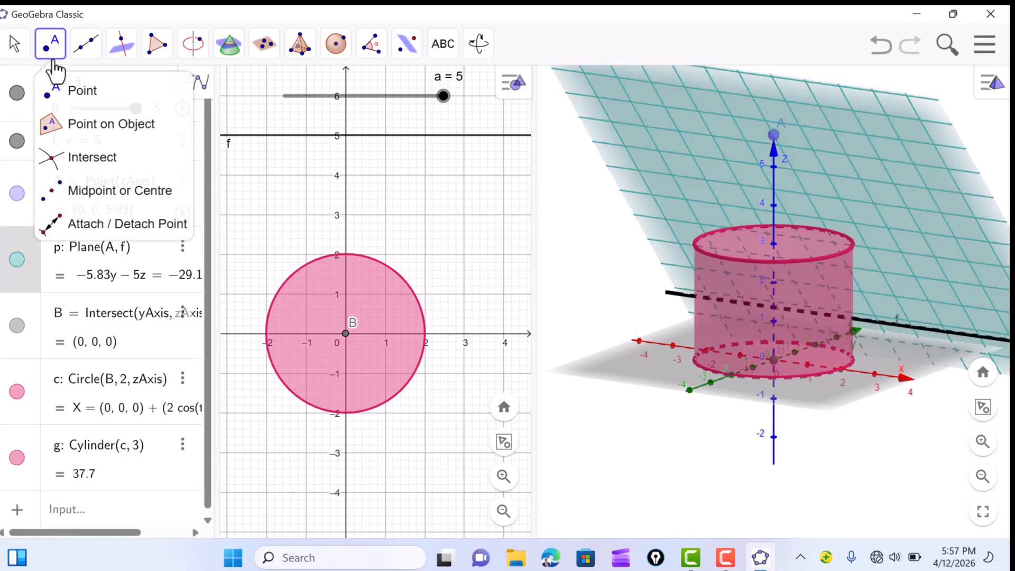
pyautogui.click(83, 91)
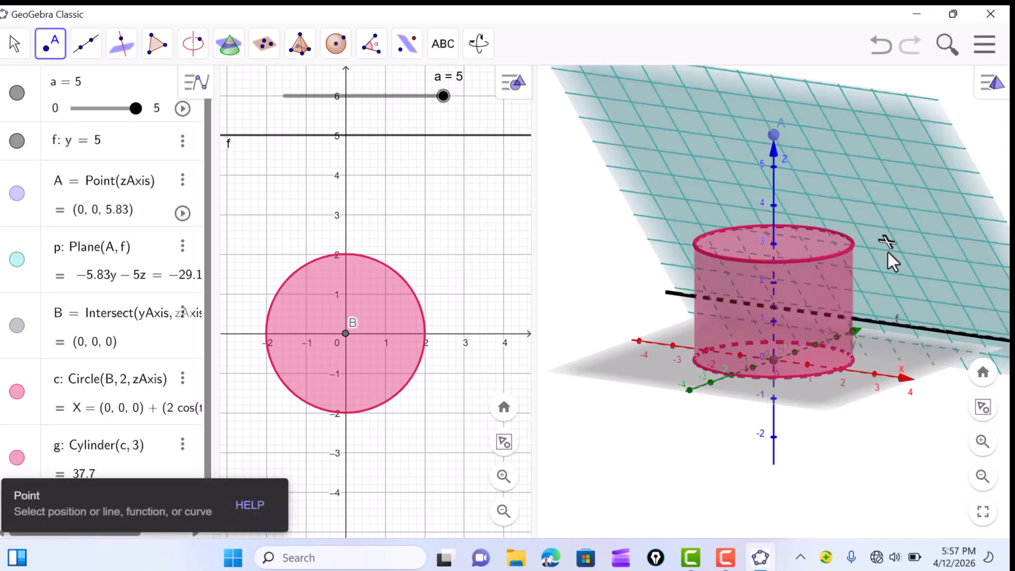
pyautogui.click(820, 218)
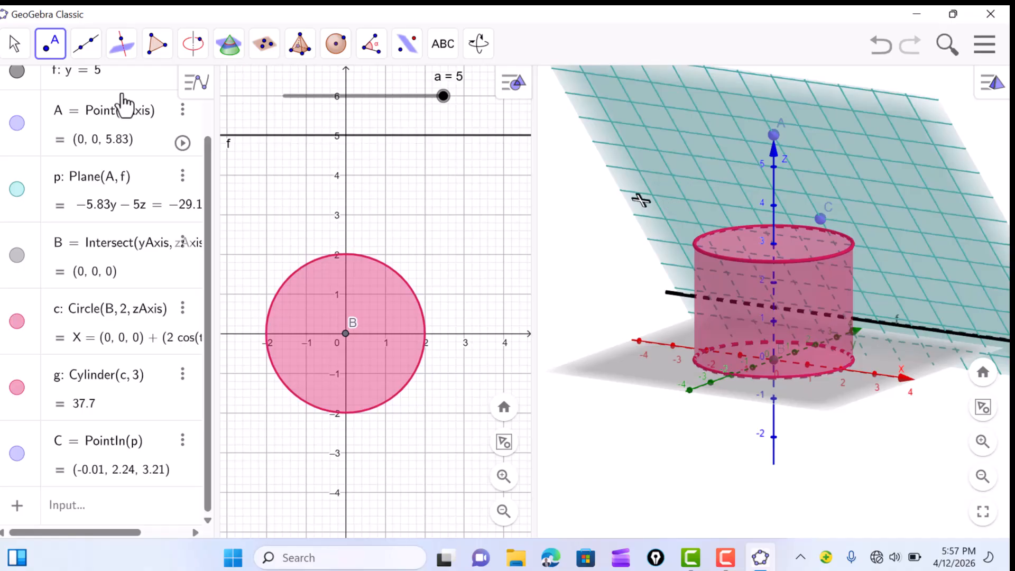
pyautogui.click(10, 35)
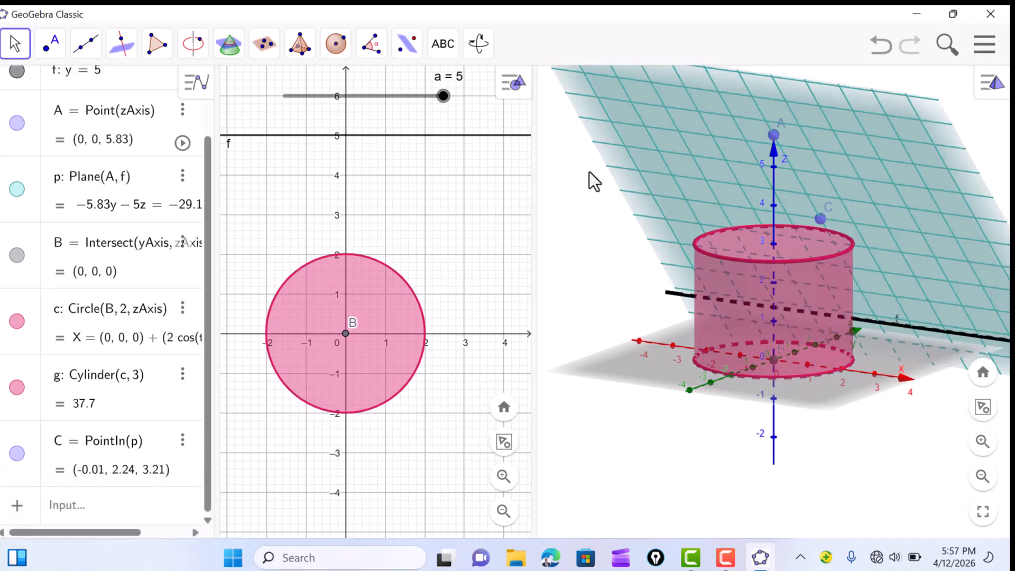
# - Construct a line through point C perpendicular to plane p
pyautogui.moveTo(589, 173)
pyautogui.mouseDown()
pyautogui.moveTo(603, 170)
pyautogui.moveTo(582, 178)
pyautogui.mouseUp()
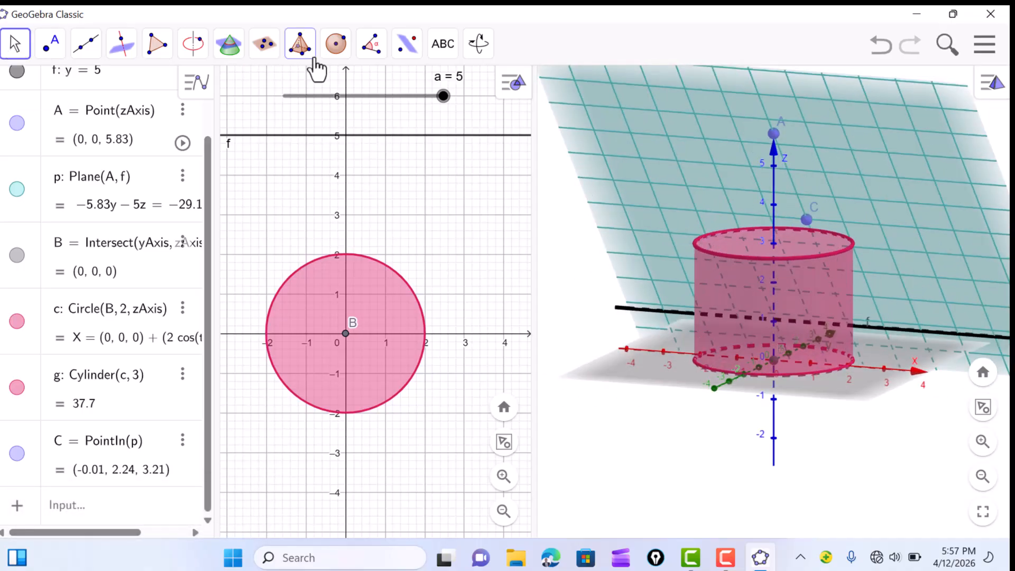
pyautogui.click(183, 50)
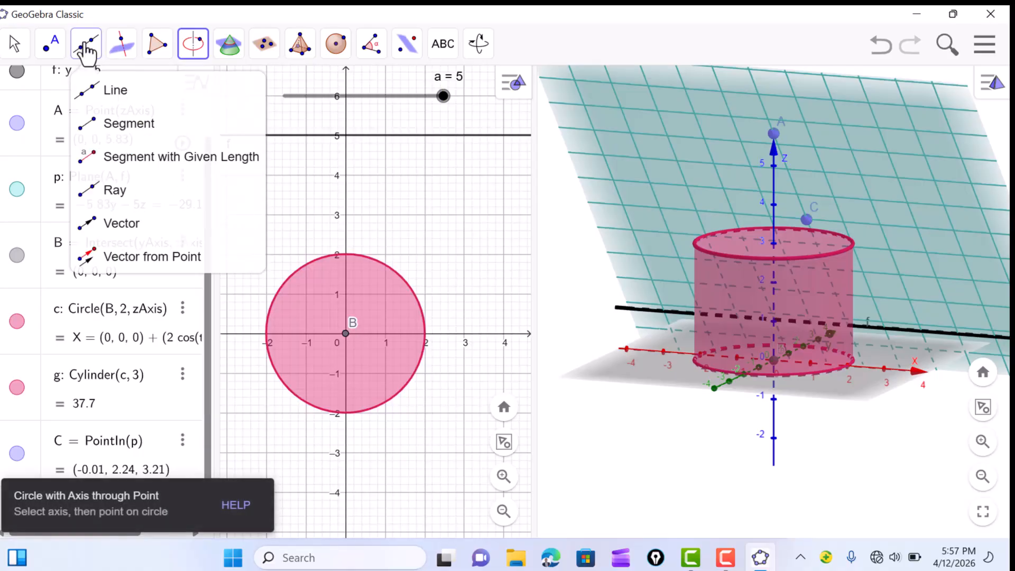
pyautogui.moveTo(122, 50)
pyautogui.click(146, 92)
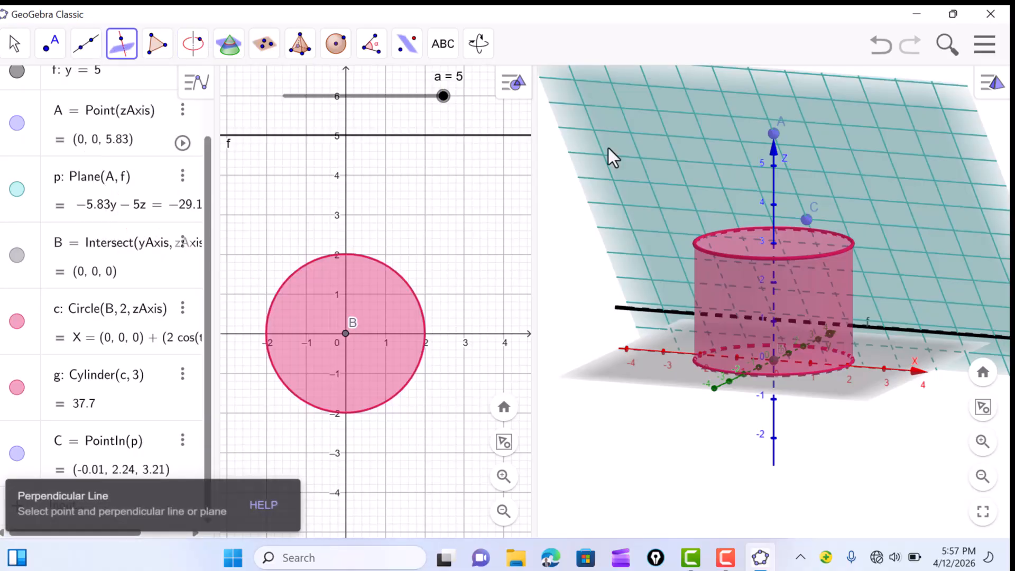
pyautogui.click(807, 219)
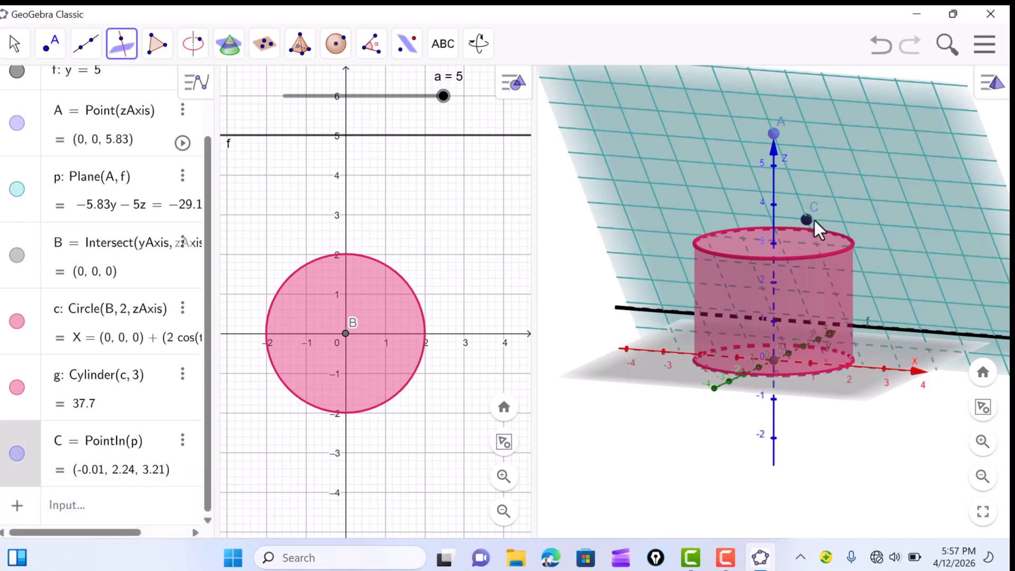
pyautogui.click(845, 211)
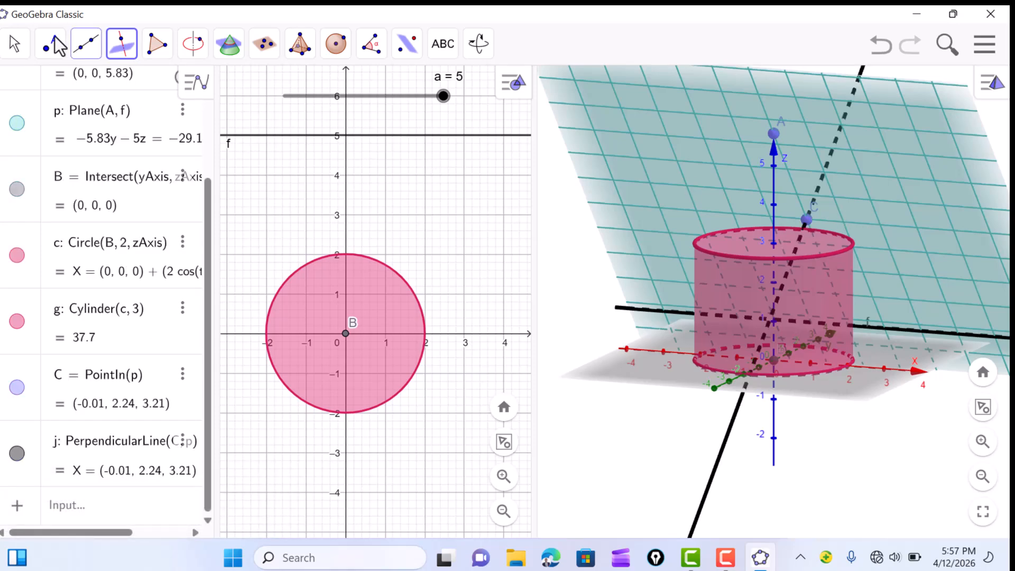
pyautogui.click(14, 44)
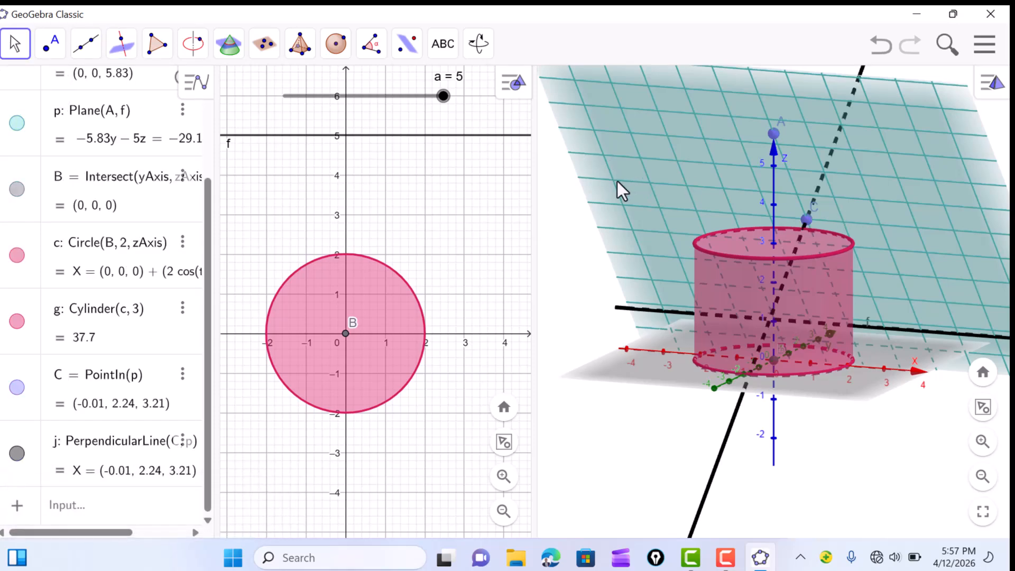
# - Move point C down along plane p to about (-0.61, 2.91, 2.43), taking the perpendicular line with it
pyautogui.moveTo(617, 180); pyautogui.dragTo(596, 181)
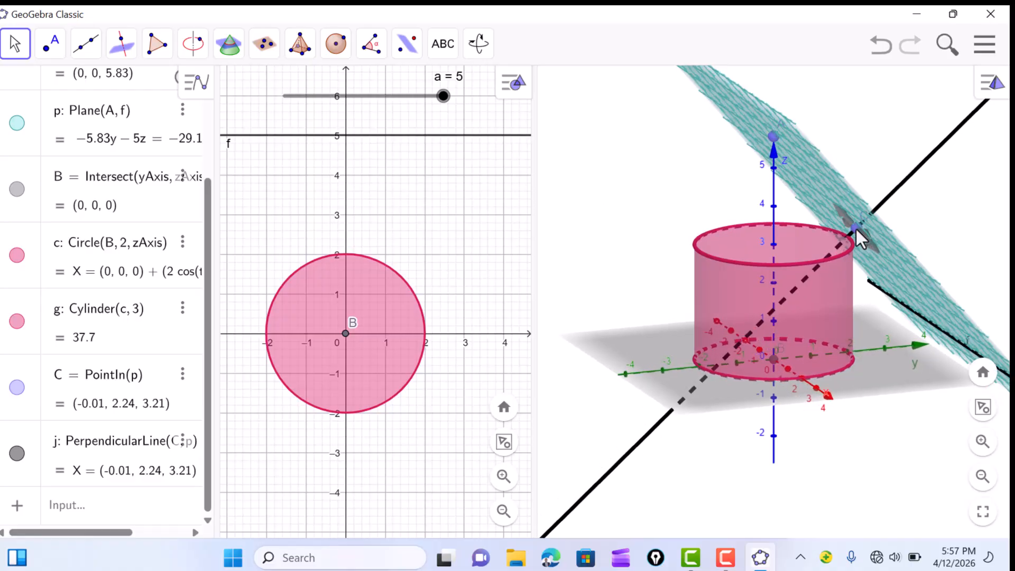
pyautogui.moveTo(855, 228); pyautogui.dragTo(875, 252)
pyautogui.moveTo(724, 192); pyautogui.dragTo(734, 192)
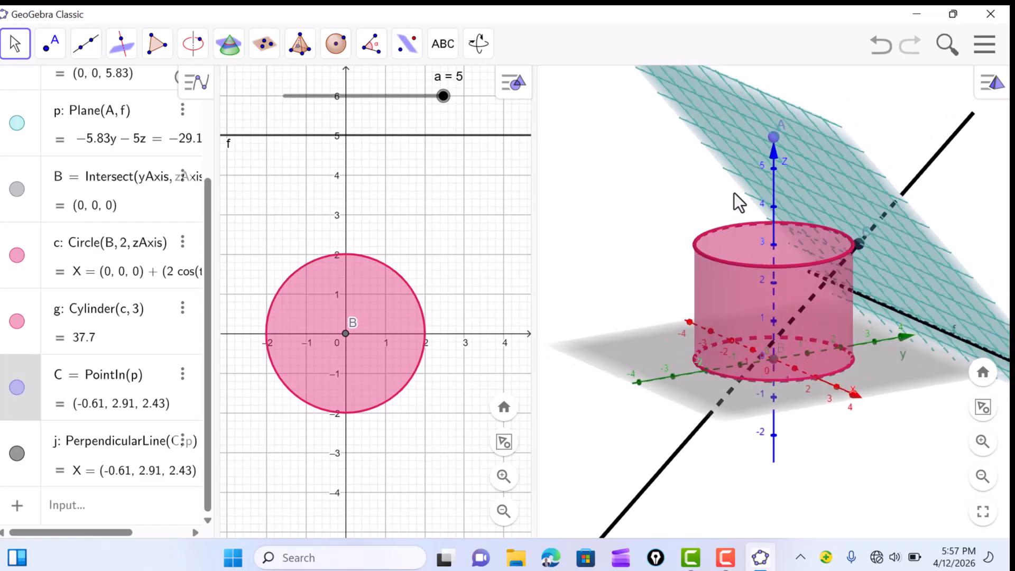
# - Create a circle of radius 1 centred on point C, with the perpendicular line j as its axis direction
pyautogui.click(199, 50)
pyautogui.click(261, 127)
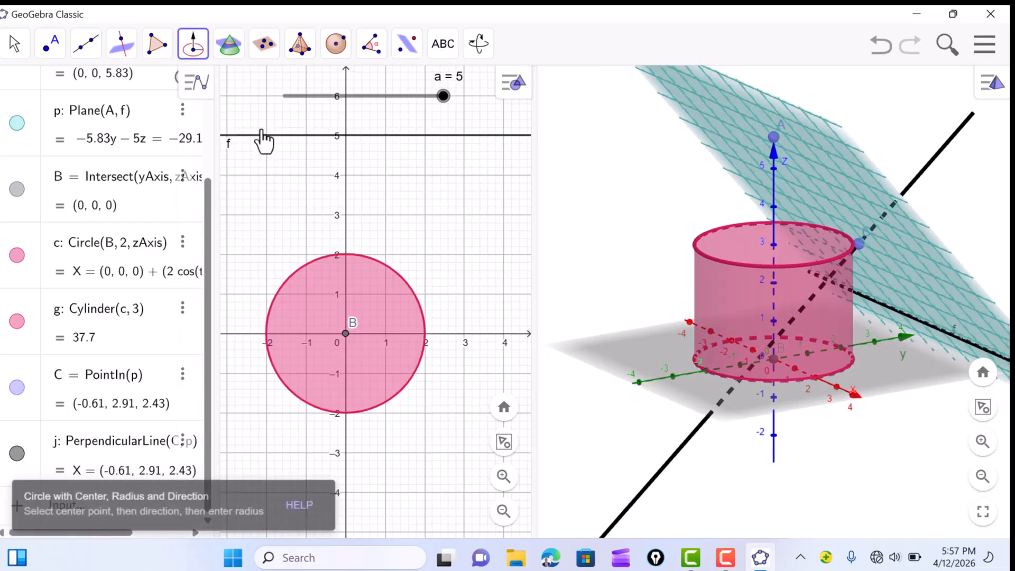
pyautogui.click(859, 244)
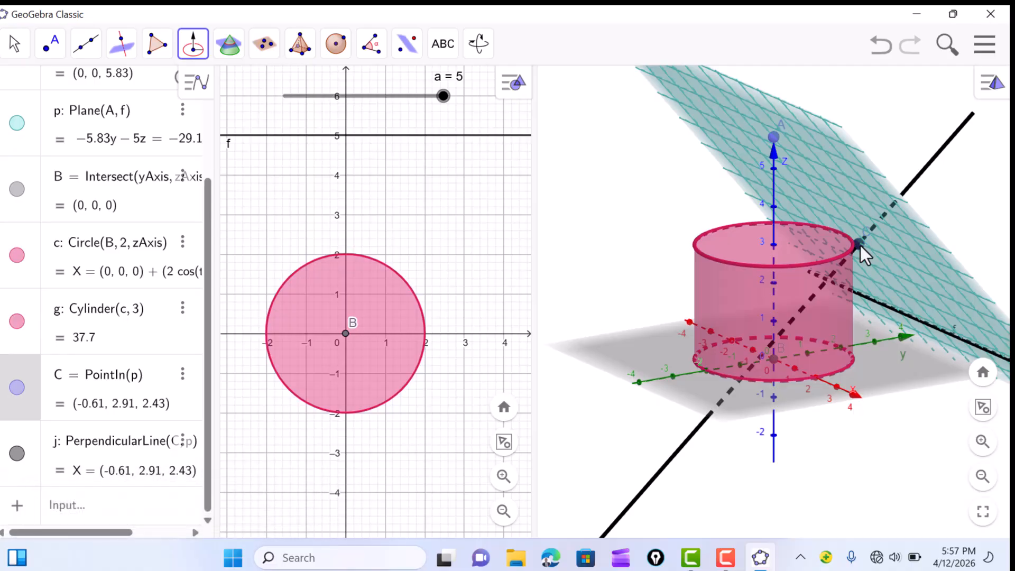
pyautogui.click(925, 167)
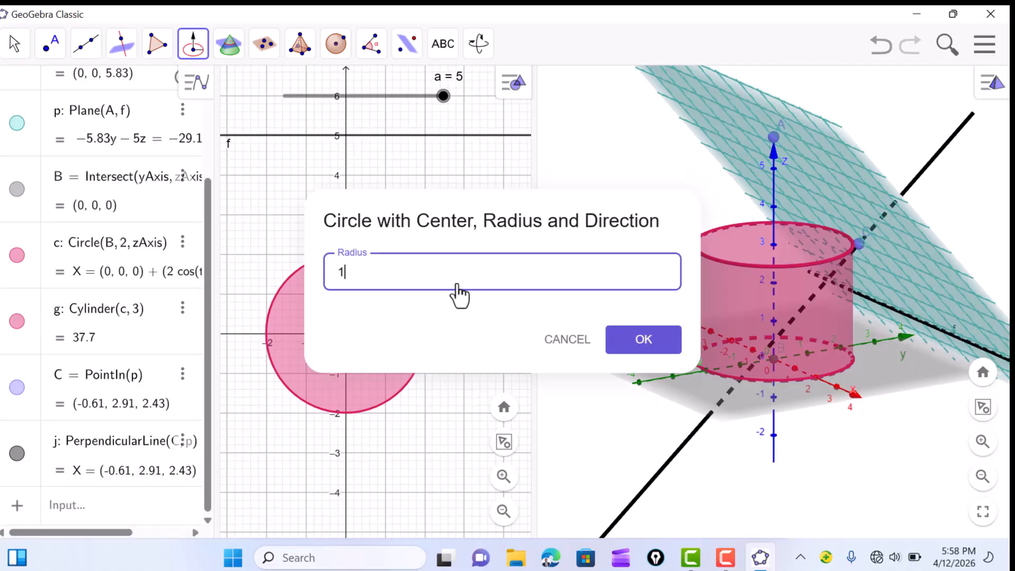
pyautogui.click(640, 342)
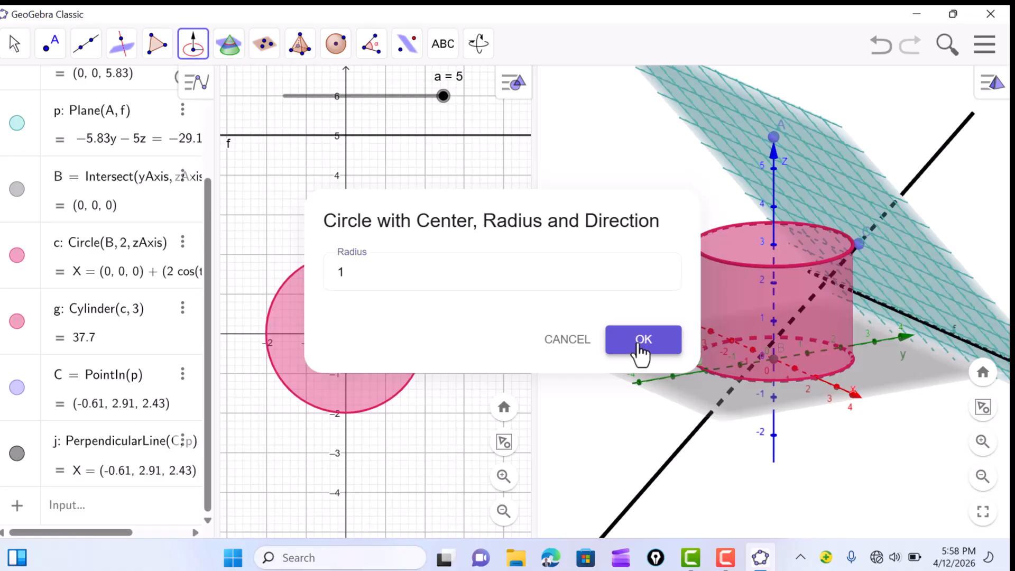
pyautogui.click(14, 45)
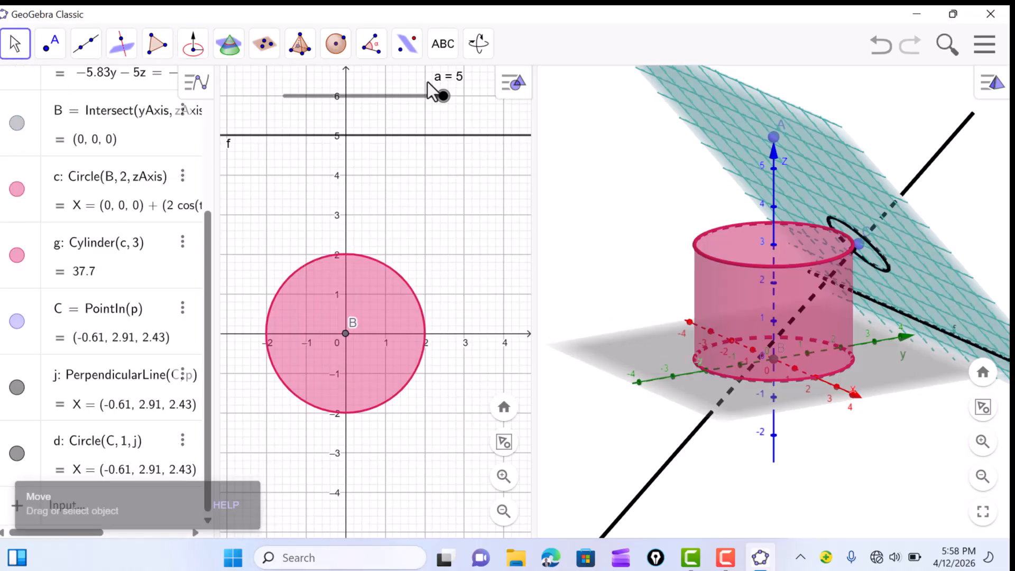
# - Place a point on line j on the outer side of plane p, at about (-0.61, 4.67, 3.94)
pyautogui.moveTo(693, 200)
pyautogui.mouseDown()
pyautogui.moveTo(722, 198)
pyautogui.moveTo(683, 198)
pyautogui.mouseUp()
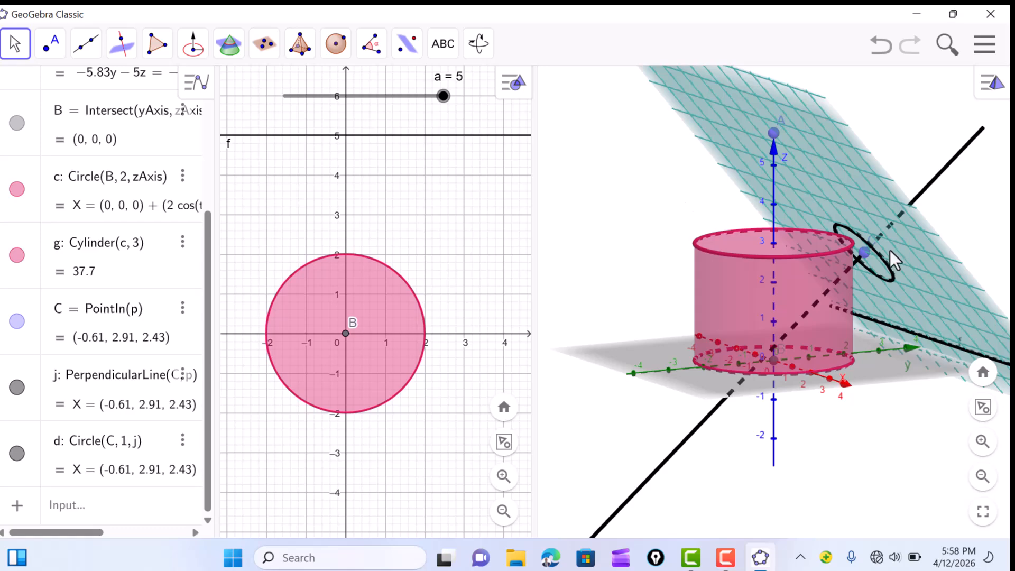
pyautogui.moveTo(890, 161); pyautogui.dragTo(851, 171)
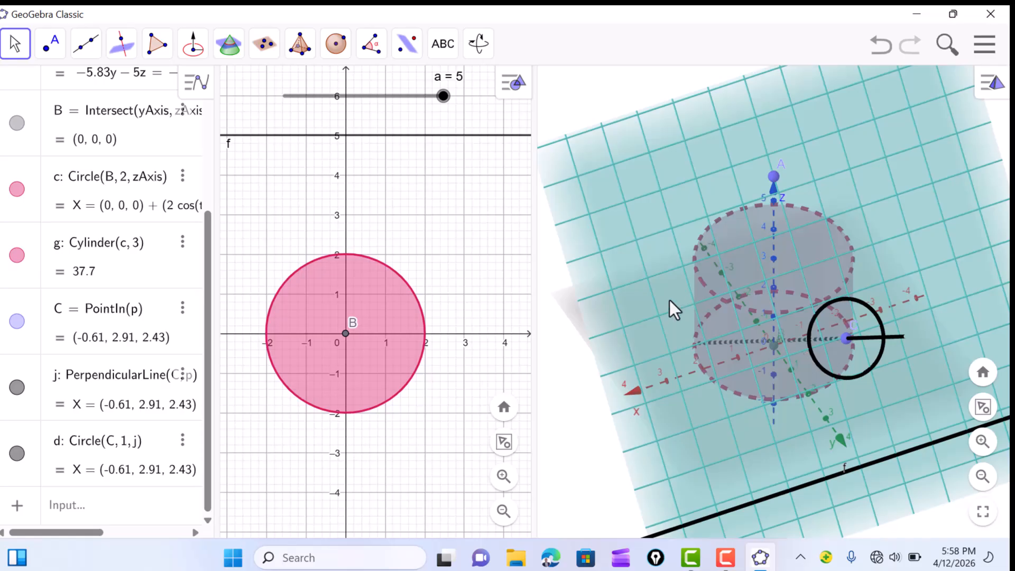
pyautogui.moveTo(555, 349); pyautogui.dragTo(705, 316)
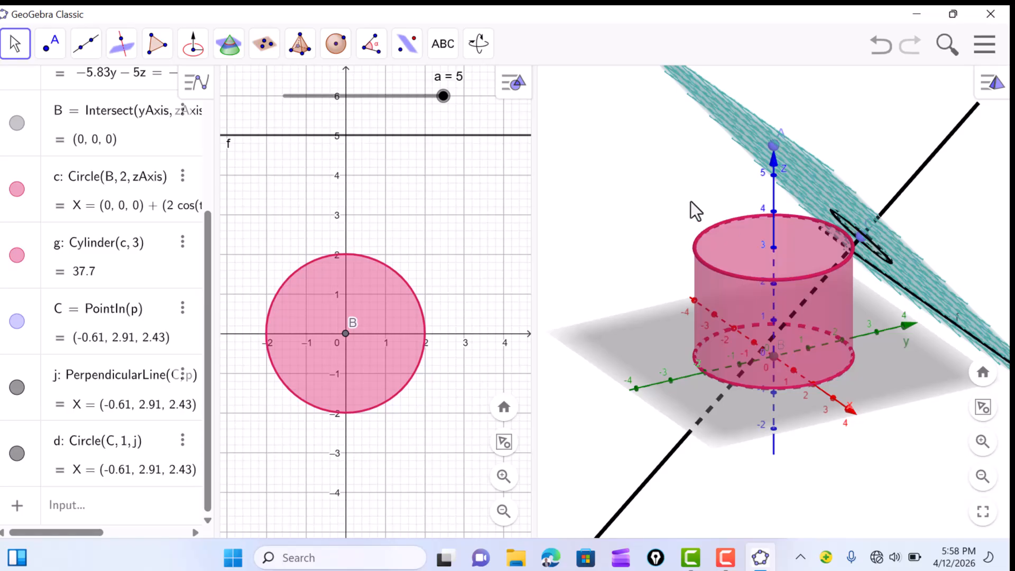
pyautogui.click(51, 47)
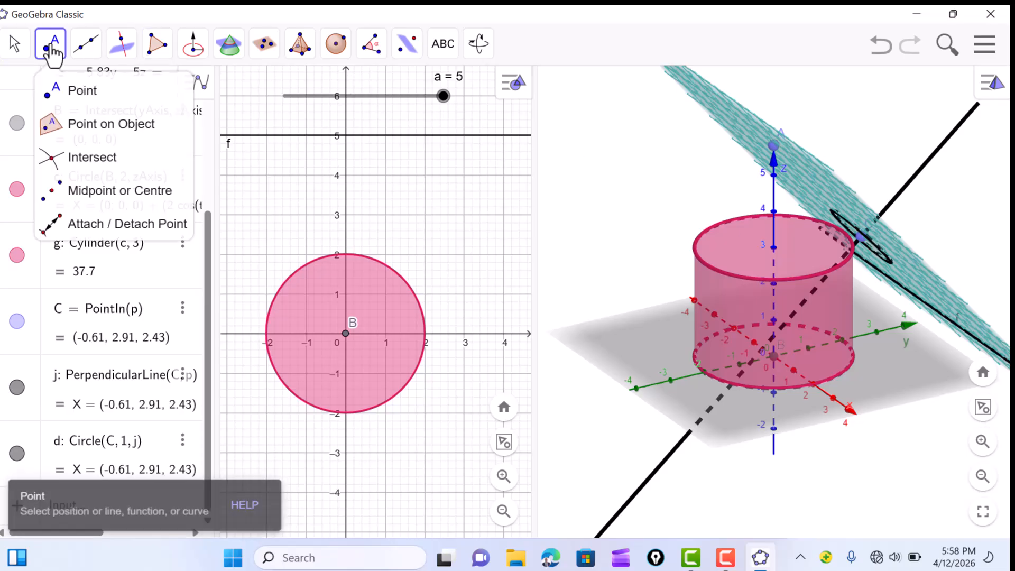
pyautogui.click(72, 93)
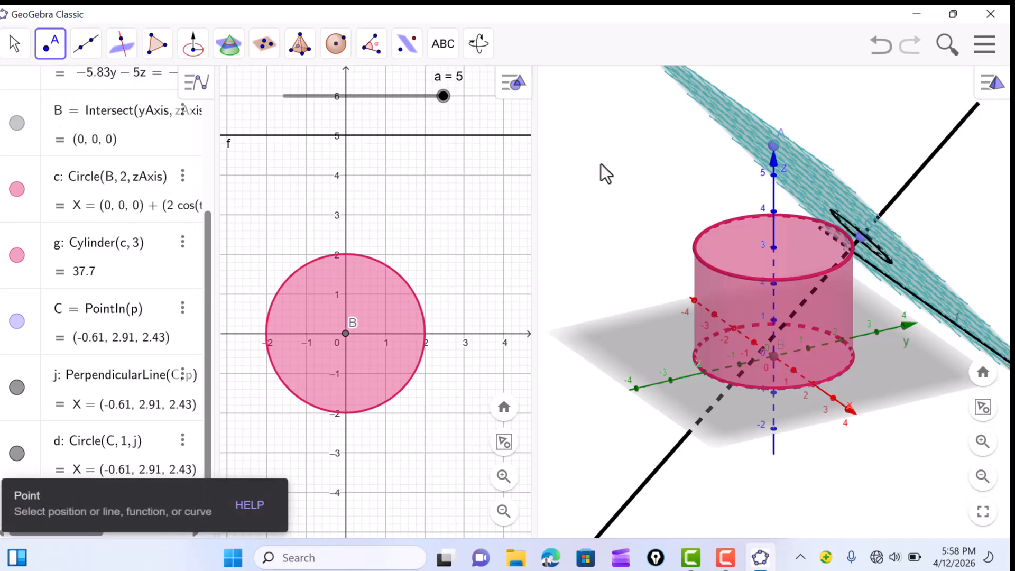
pyautogui.click(921, 168)
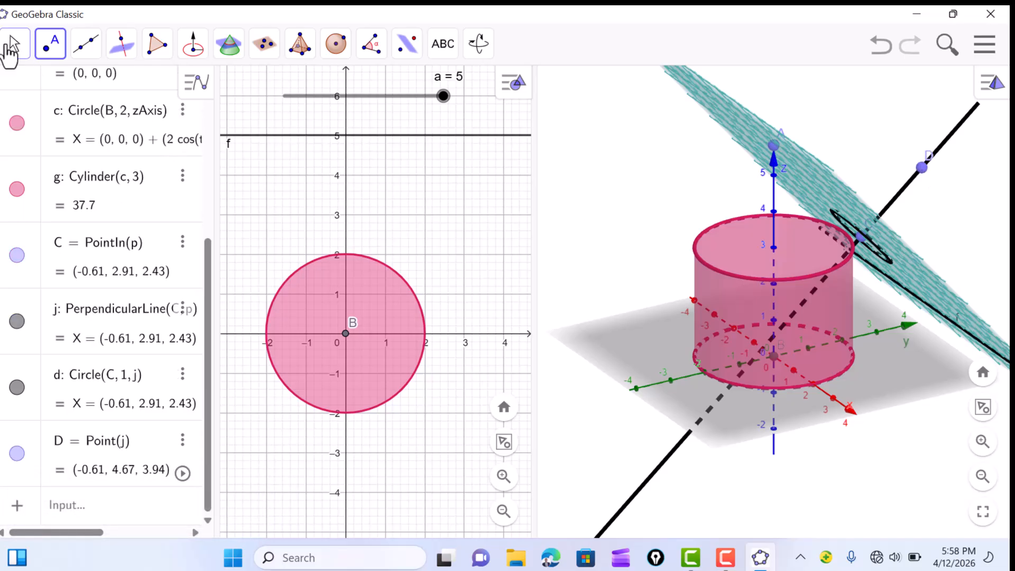
# - Slide point D along line j down into the upright cylinder and back out to about (-0.61, 4.36, 3.67)
pyautogui.click(11, 46)
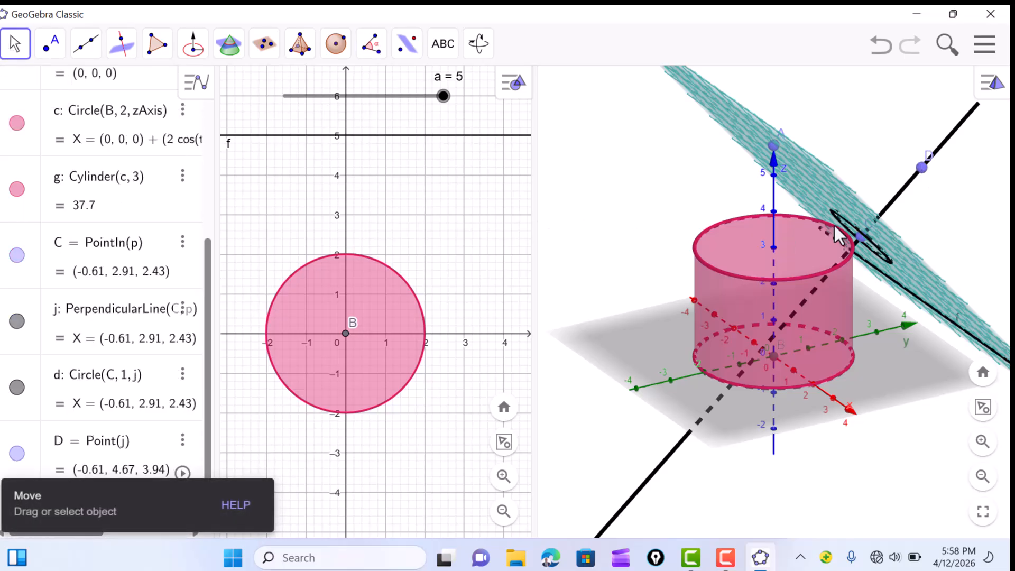
pyautogui.moveTo(921, 168); pyautogui.dragTo(791, 314)
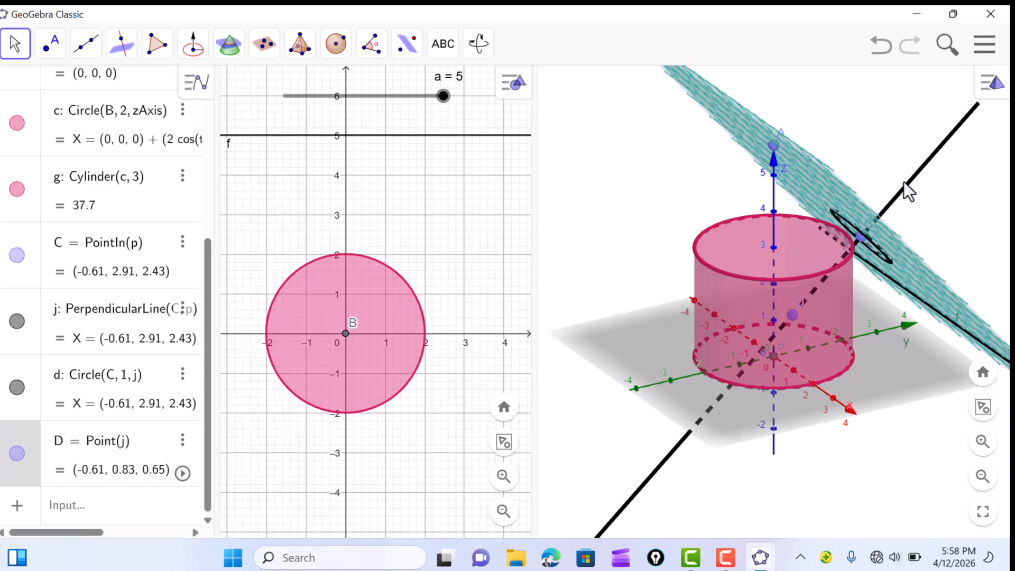
pyautogui.moveTo(907, 192); pyautogui.dragTo(911, 180)
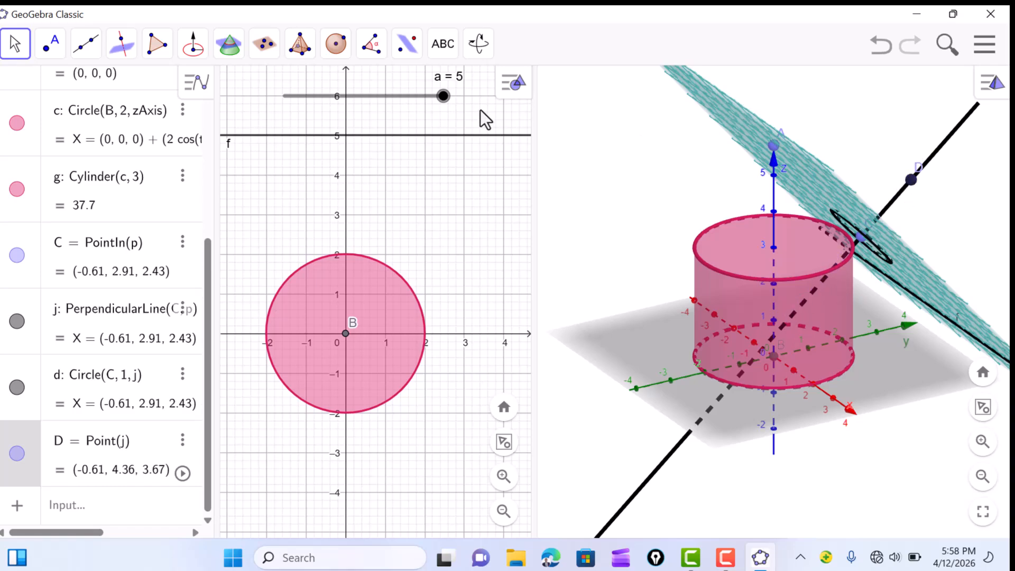
# - Create a cylinder of radius 1 with its axis running from point C to point D
pyautogui.click(301, 44)
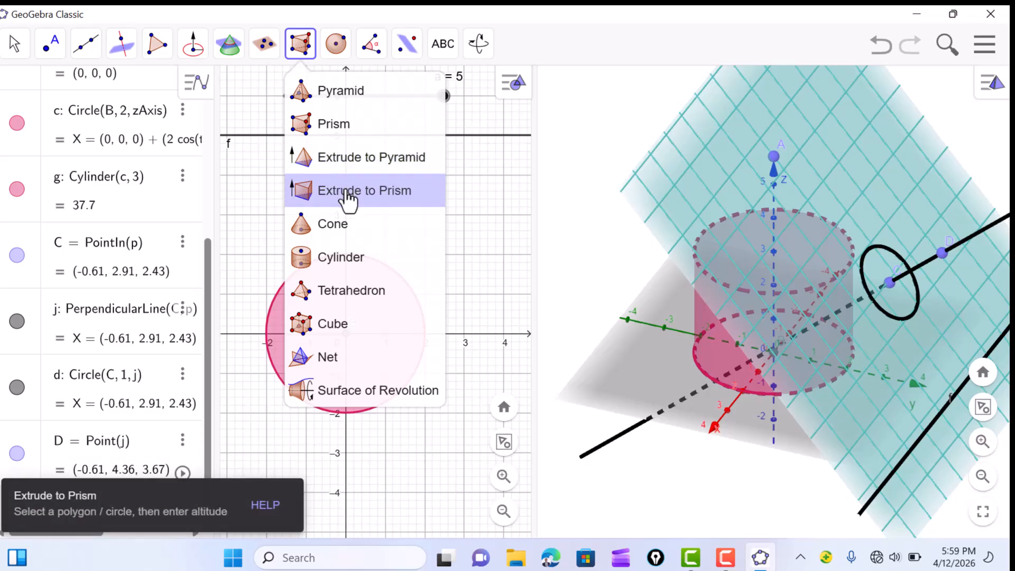
pyautogui.click(339, 258)
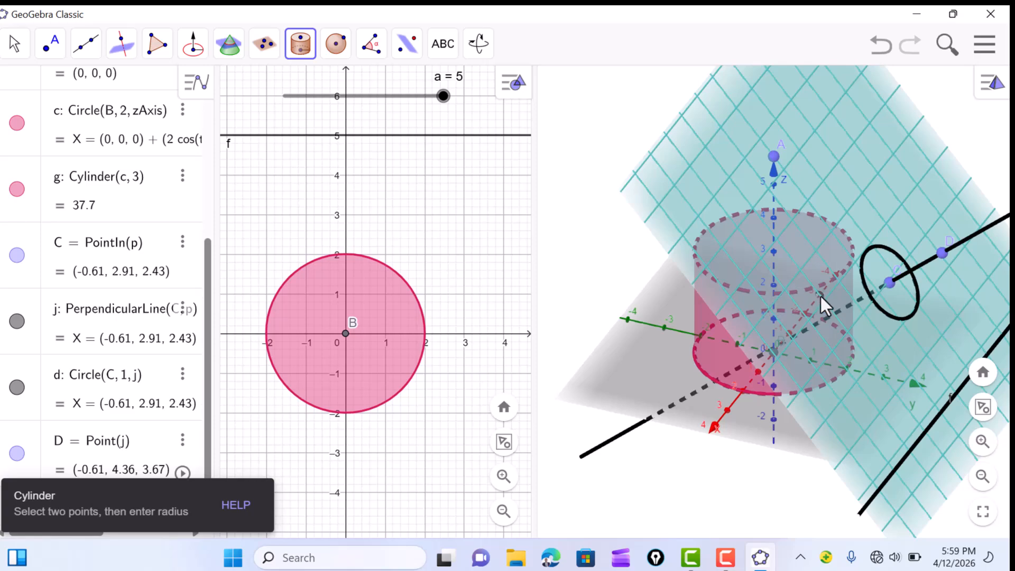
pyautogui.click(892, 284)
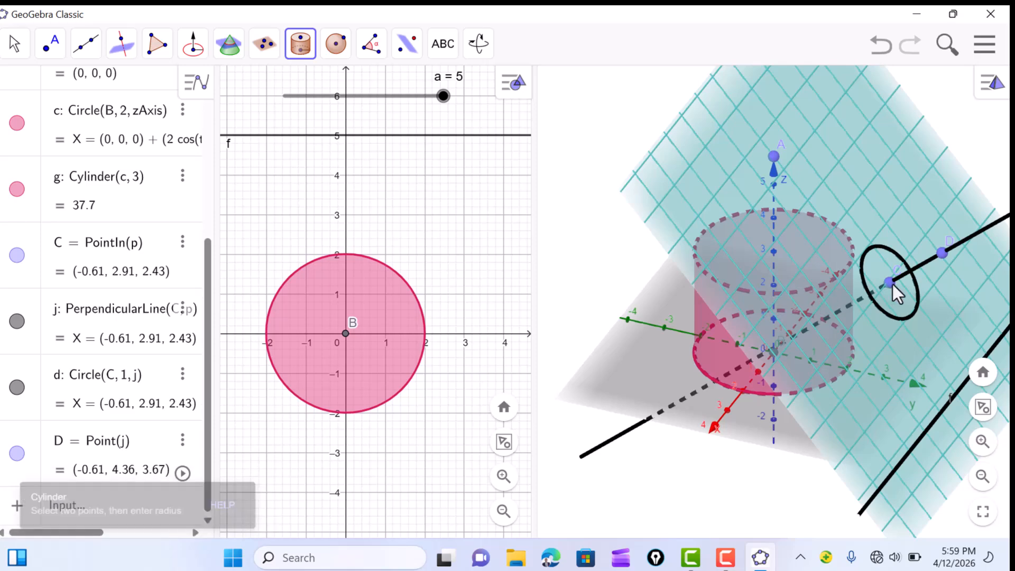
pyautogui.click(941, 254)
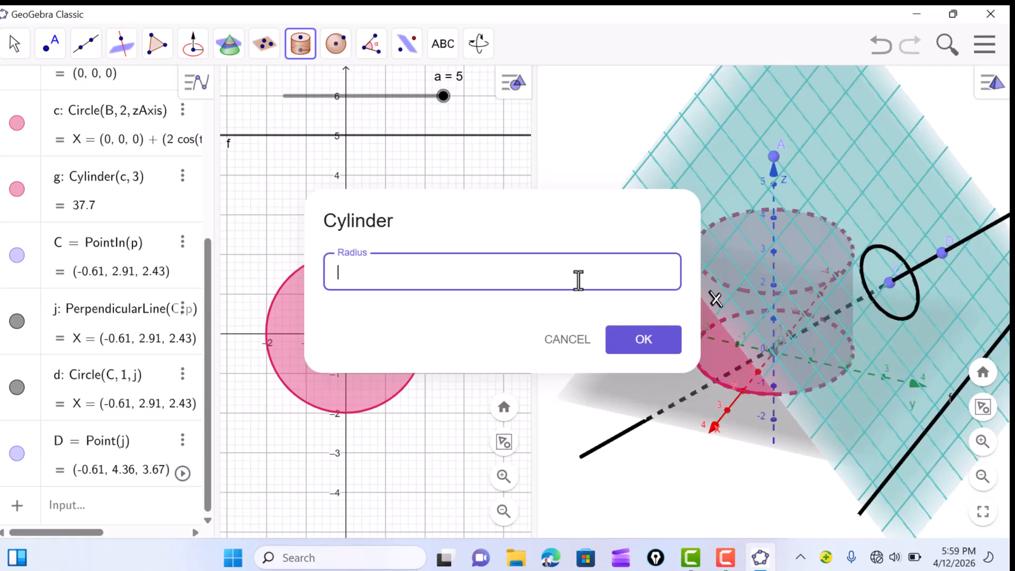
pyautogui.click(634, 343)
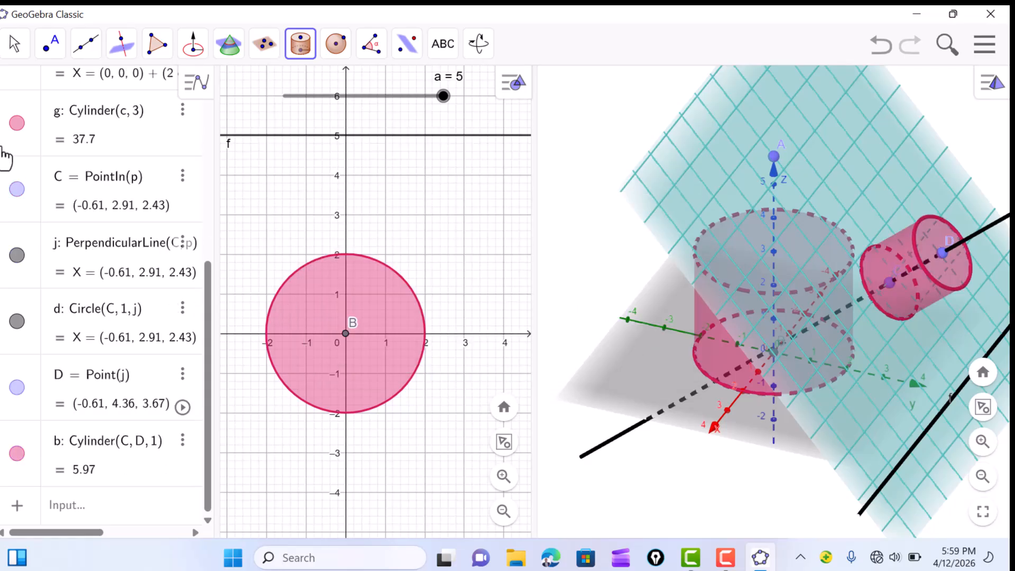
# - Move point D into the upright cylinder, to about (-0.61, 0.58, 0.43), and lower point A to about z = 4.1
pyautogui.click(15, 44)
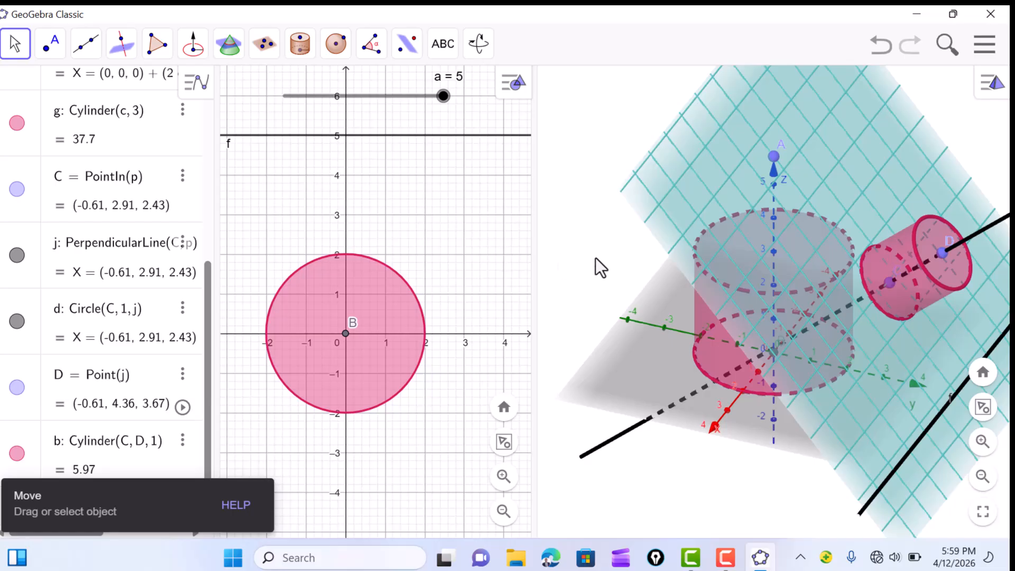
pyautogui.moveTo(943, 249); pyautogui.dragTo(766, 293)
pyautogui.moveTo(599, 264); pyautogui.dragTo(631, 251)
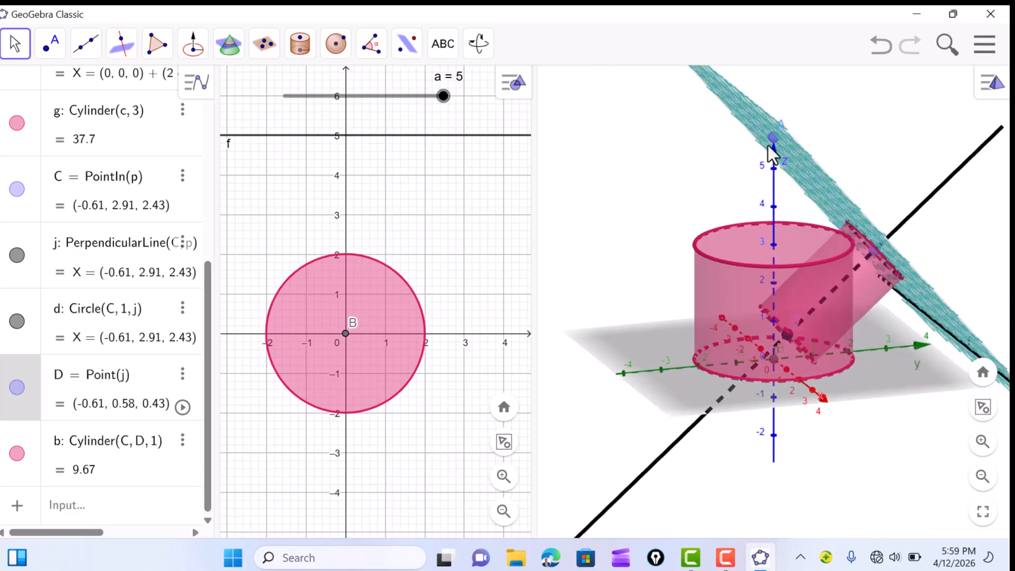
pyautogui.moveTo(773, 139); pyautogui.dragTo(852, 201)
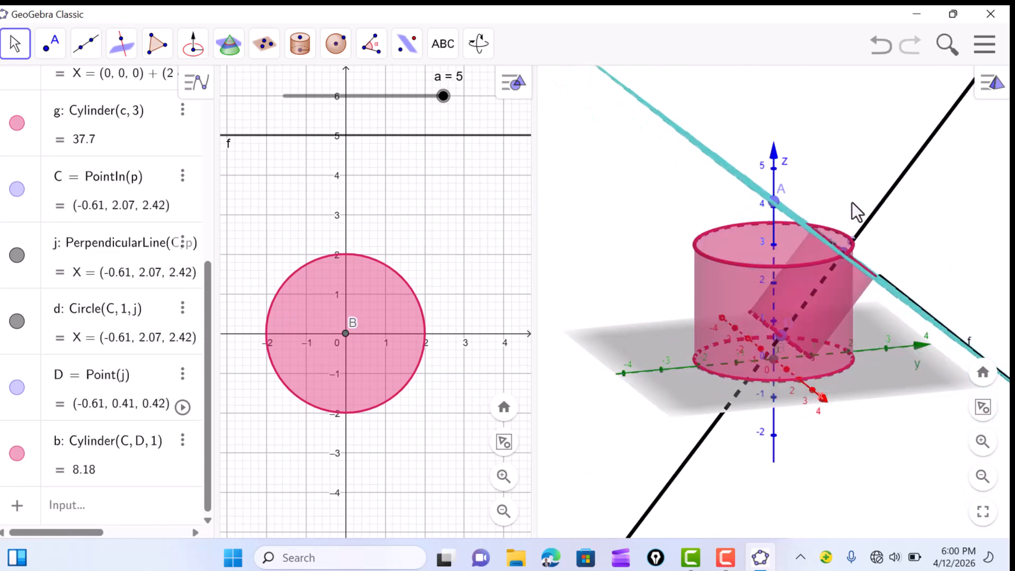
# - Pull point D out above the plane to about (-0.61, 3.4, 4.03) and raise point A to about z = 5.9
pyautogui.click(781, 332)
pyautogui.moveTo(791, 319); pyautogui.dragTo(903, 192)
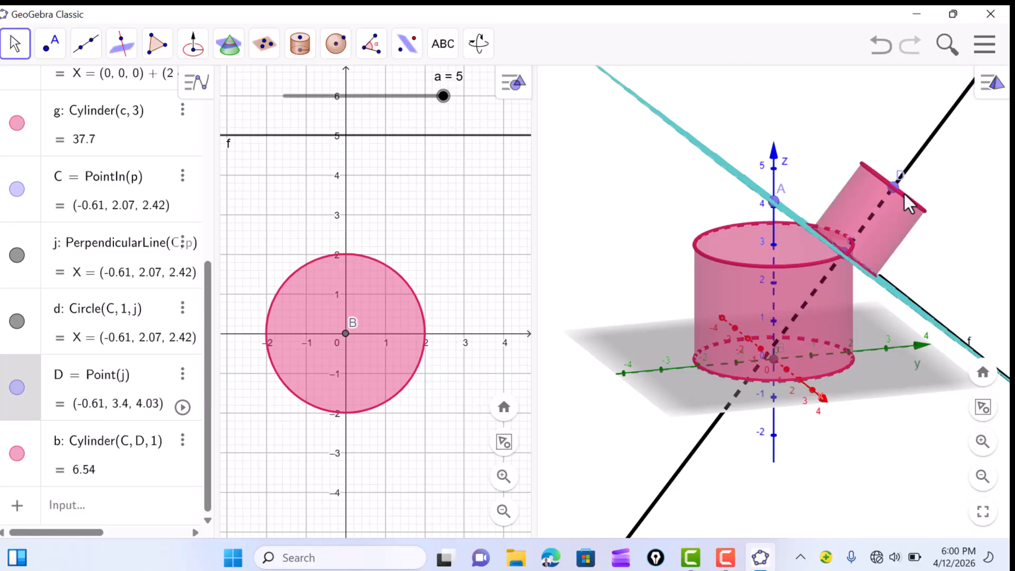
pyautogui.moveTo(782, 192); pyautogui.dragTo(781, 138)
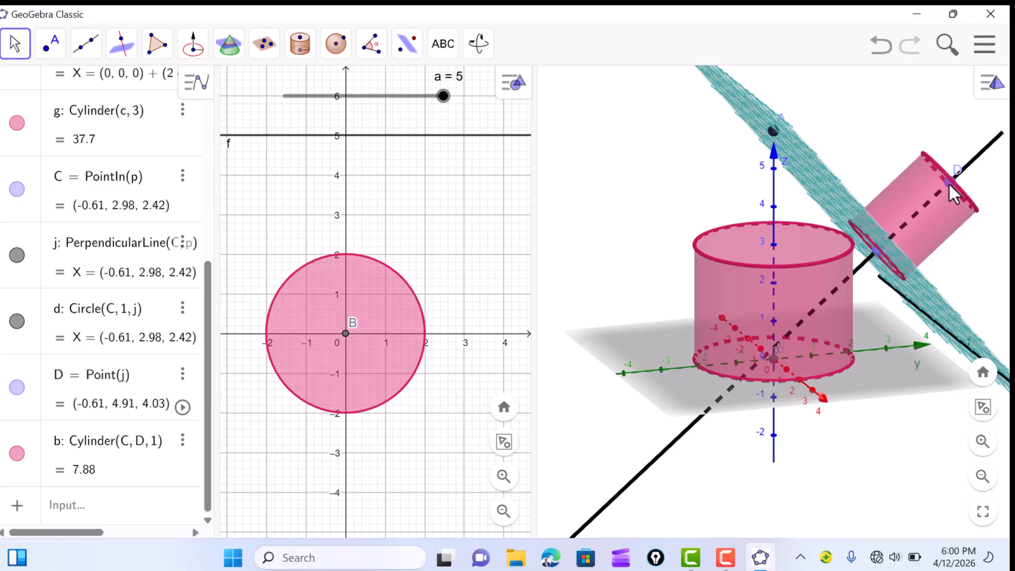
# - Try to move point C along plane p and undo the move
pyautogui.moveTo(874, 254); pyautogui.dragTo(910, 223)
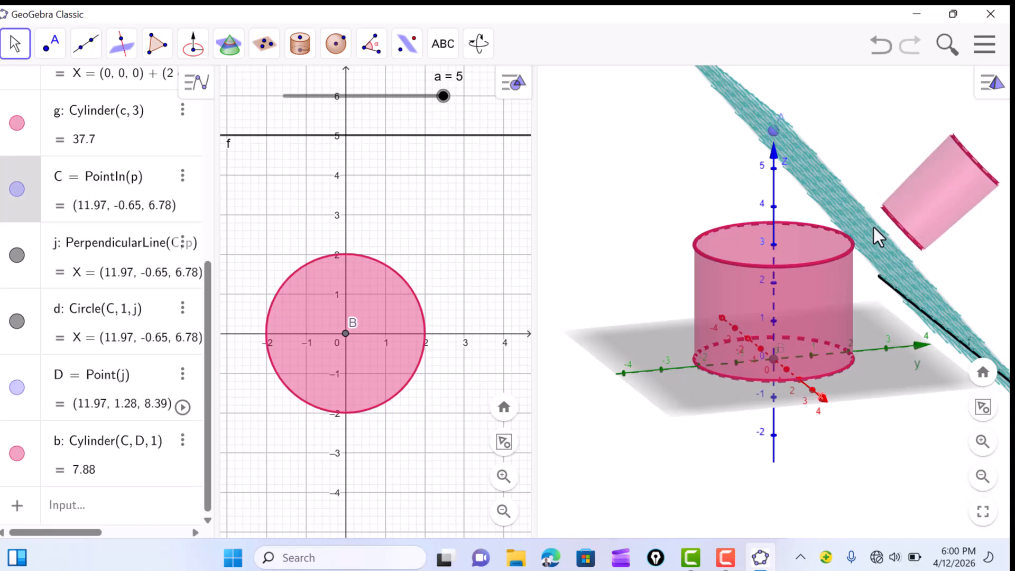
pyautogui.hotkey('ctrl', 'z')
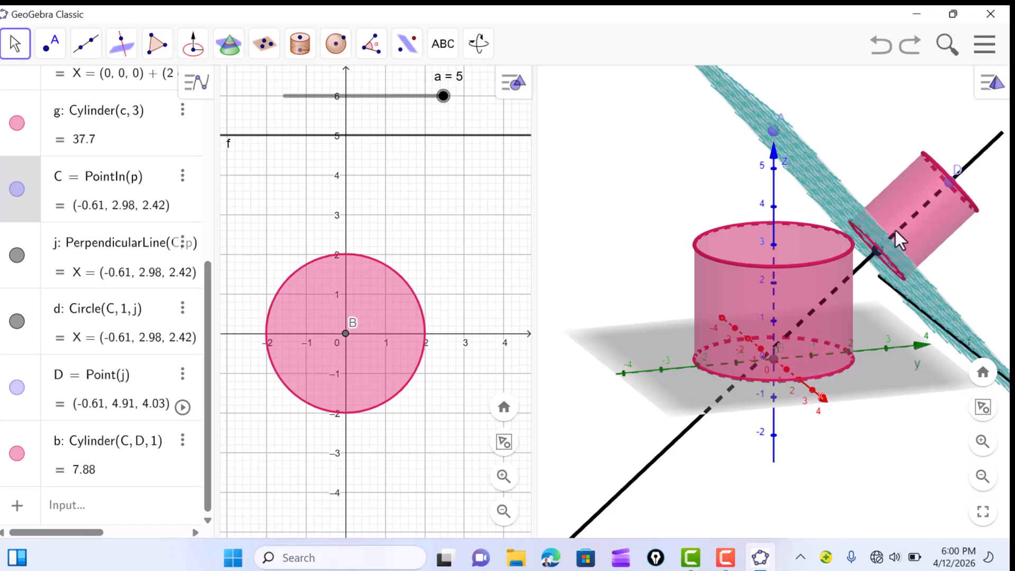
# - Raise point A further along the z-axis and move point D into the upright cylinder, to about (-0.61, 1.38, 0.77)
pyautogui.moveTo(714, 190); pyautogui.dragTo(774, 183)
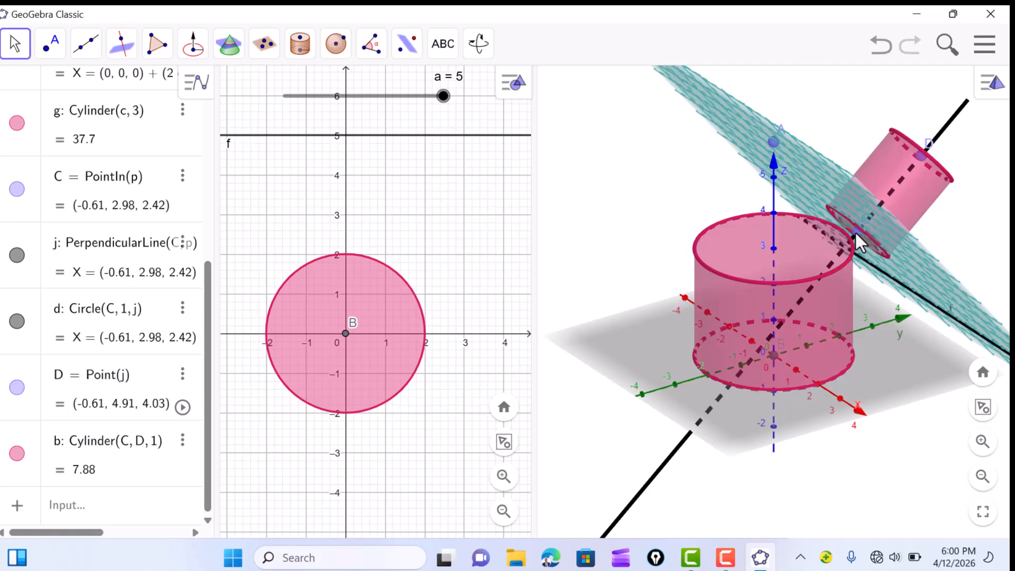
pyautogui.moveTo(858, 242); pyautogui.dragTo(857, 242)
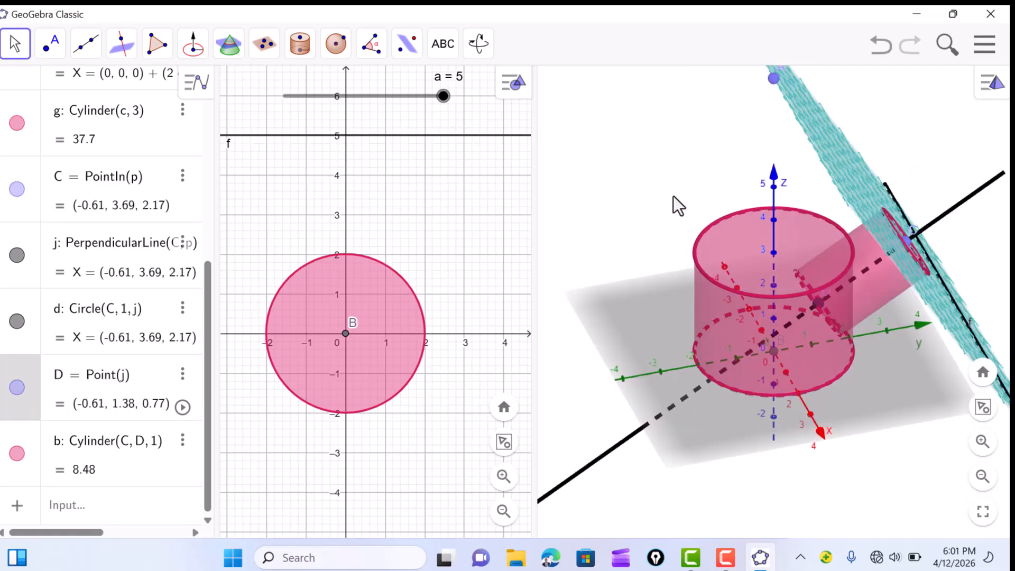
# - Hide plane p and the perpendicular line j in the 3D view
pyautogui.moveTo(672, 196); pyautogui.dragTo(685, 194)
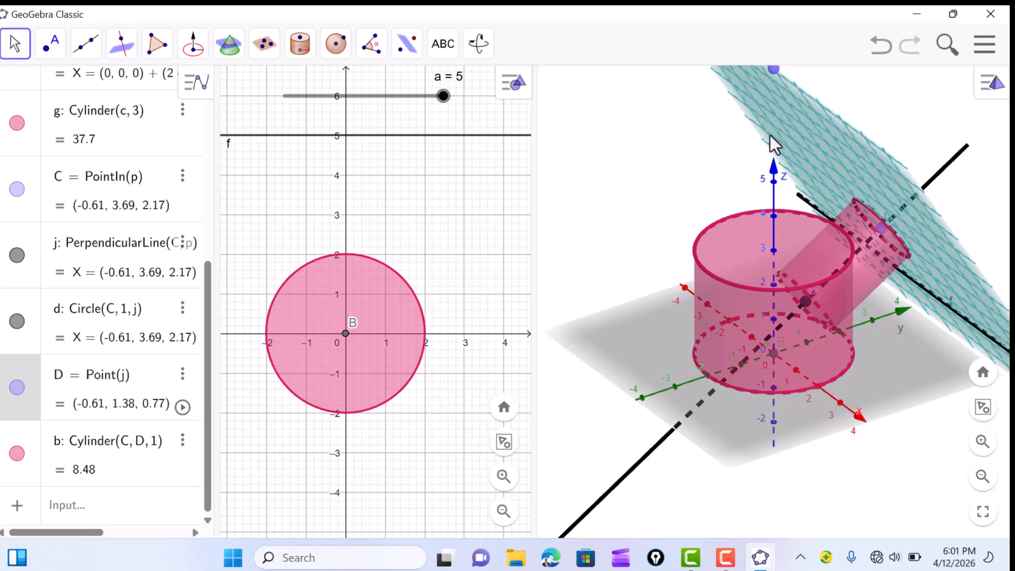
pyautogui.rightClick(775, 117)
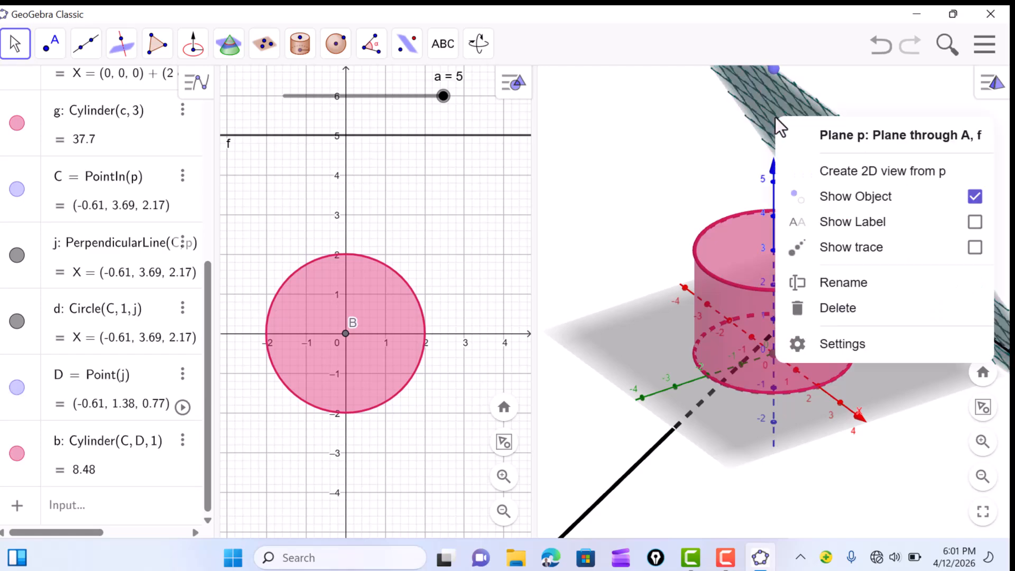
pyautogui.click(975, 197)
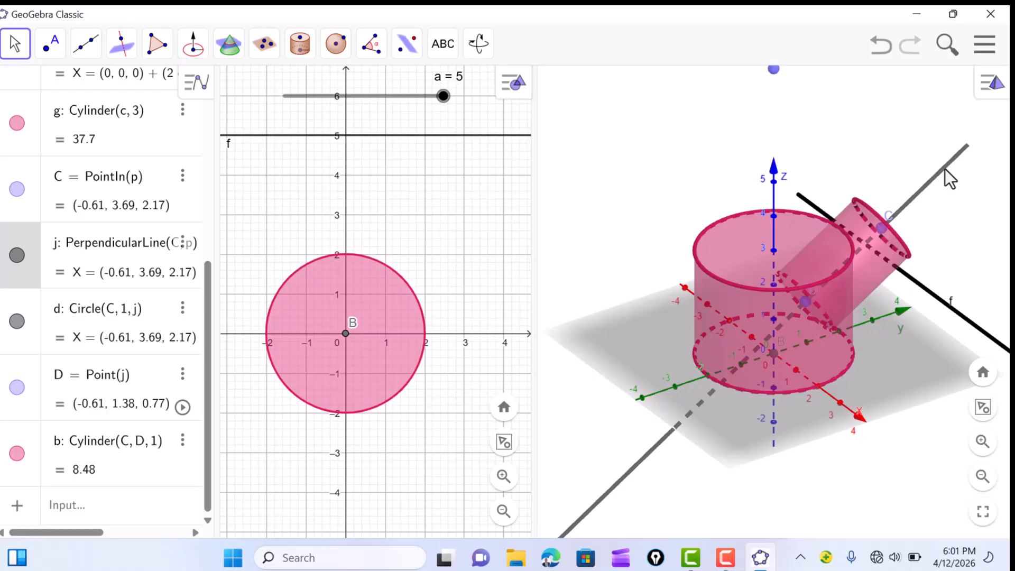
pyautogui.rightClick(945, 169)
pyautogui.click(991, 227)
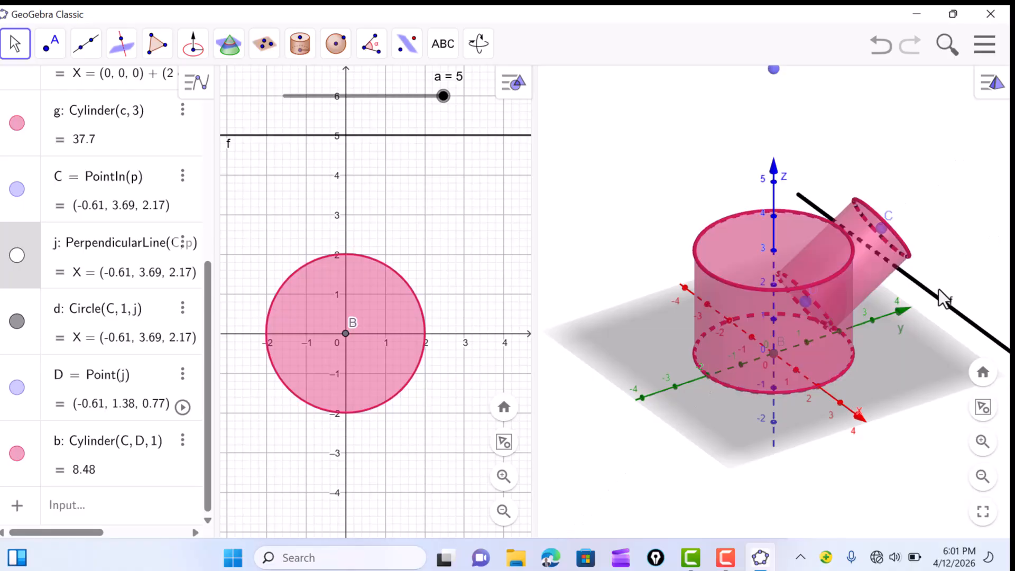
# - Turn off the axes and the base plane in the 3D view
pyautogui.rightClick(909, 371)
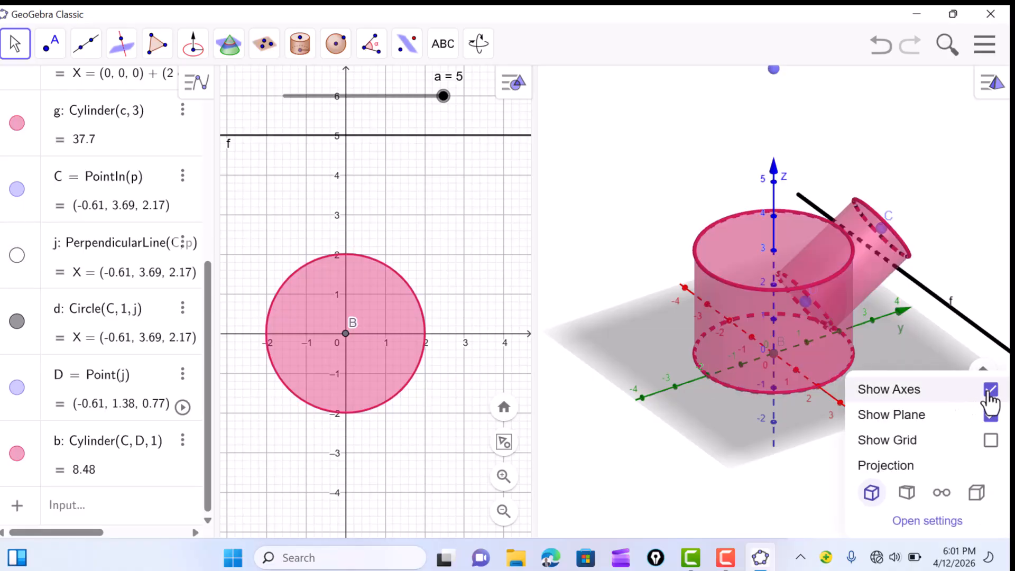
pyautogui.click(988, 394)
pyautogui.rightClick(908, 379)
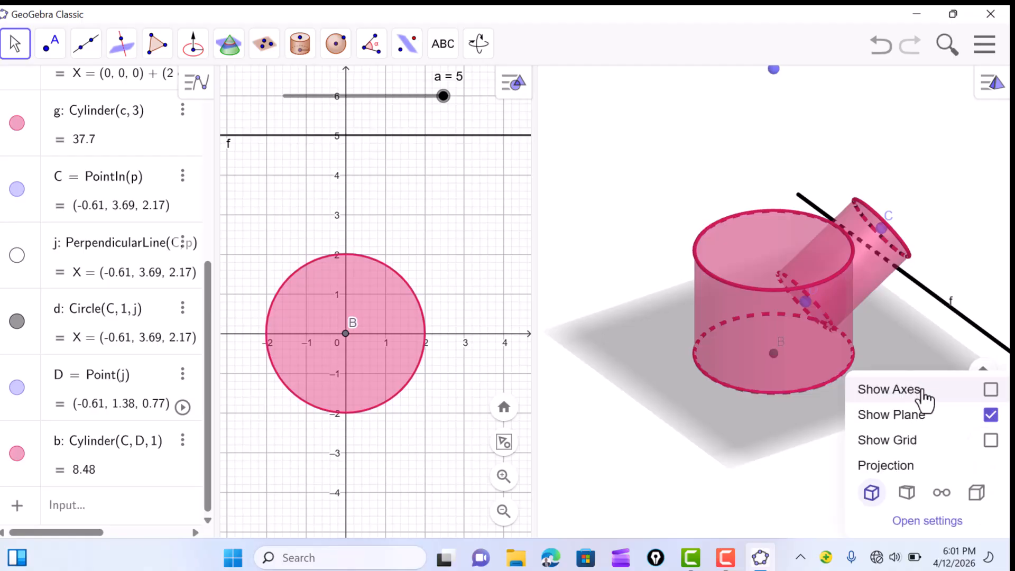
pyautogui.click(990, 417)
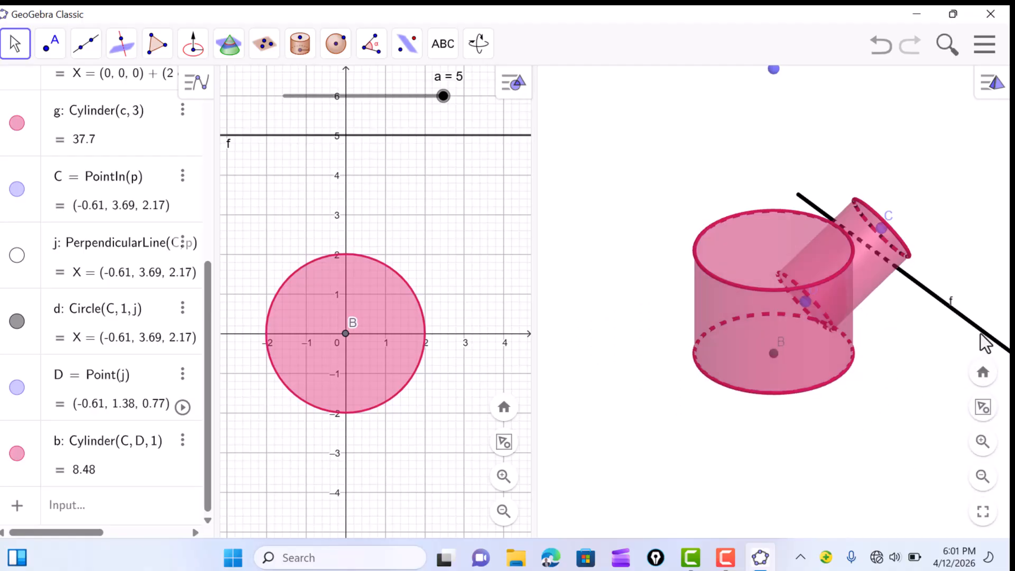
# - Hide line f in the 3D view
pyautogui.moveTo(978, 223); pyautogui.dragTo(957, 233)
pyautogui.click(960, 245)
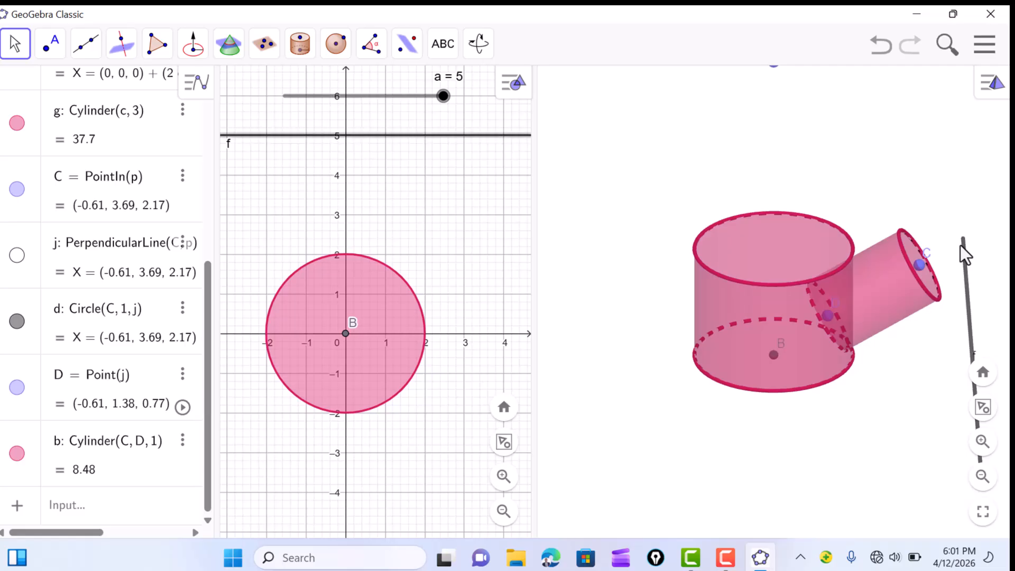
pyautogui.rightClick(960, 245)
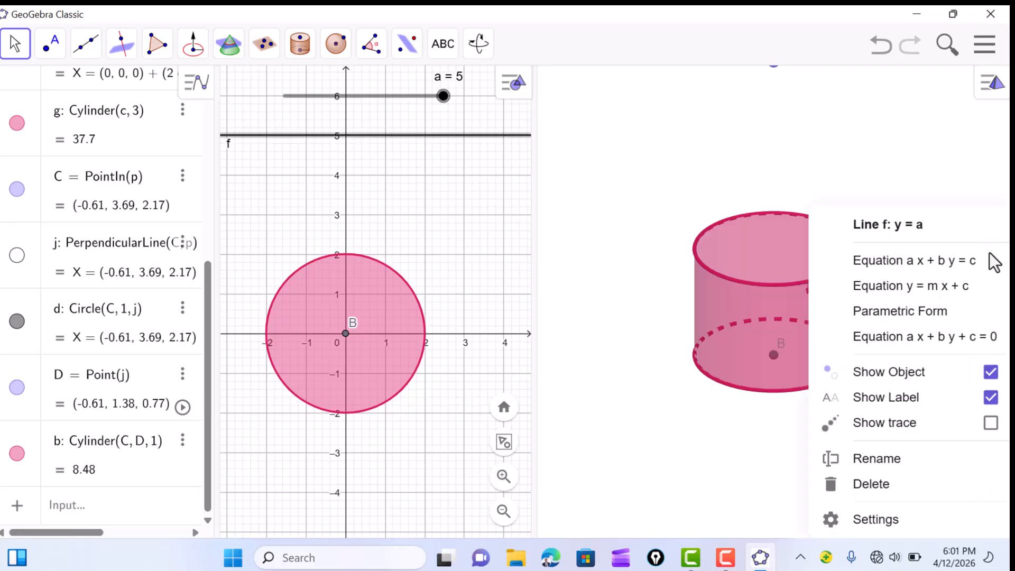
pyautogui.click(991, 373)
pyautogui.moveTo(639, 302)
pyautogui.mouseDown()
pyautogui.moveTo(667, 291)
pyautogui.moveTo(608, 294)
pyautogui.moveTo(641, 295)
pyautogui.moveTo(643, 319)
pyautogui.moveTo(642, 305)
pyautogui.mouseUp()
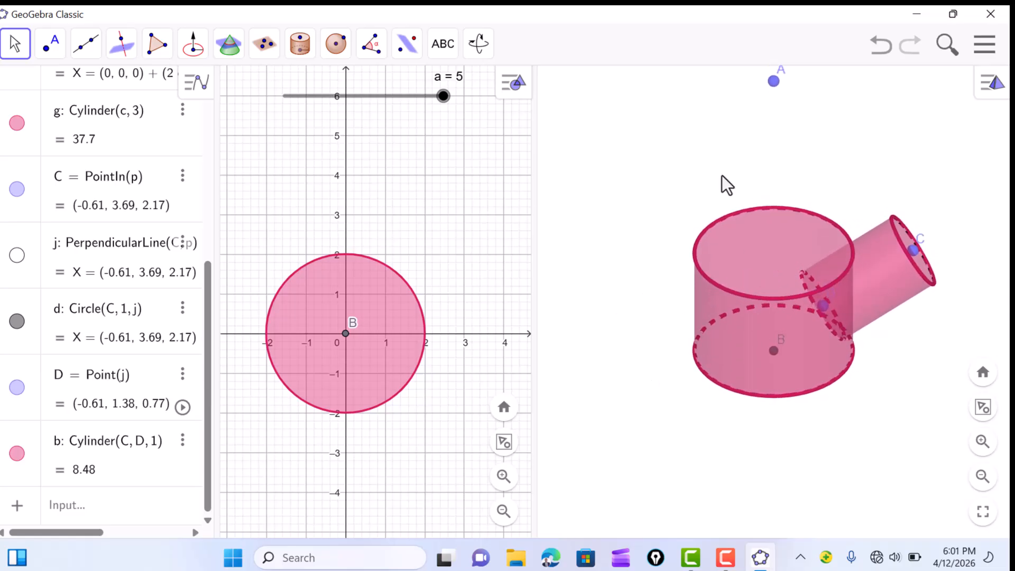
# - Lower point A along the z-axis and move point D deeper into the upright cylinder, to about (-0.61, 0.94, 0.6)
pyautogui.moveTo(771, 91); pyautogui.dragTo(773, 121)
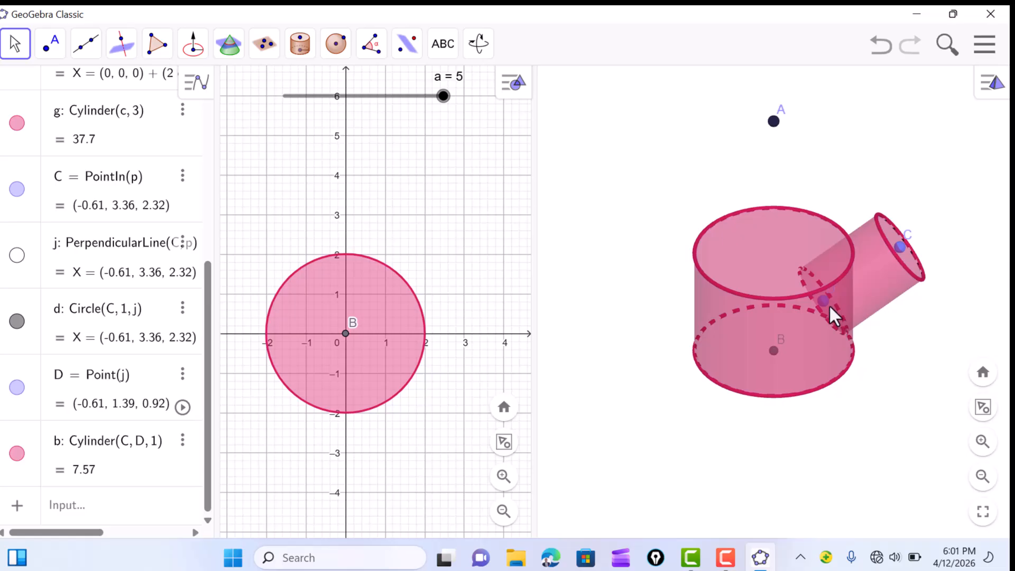
pyautogui.moveTo(822, 299)
pyautogui.mouseDown()
pyautogui.moveTo(799, 308)
pyautogui.moveTo(819, 304)
pyautogui.mouseUp()
pyautogui.moveTo(678, 186); pyautogui.dragTo(798, 180)
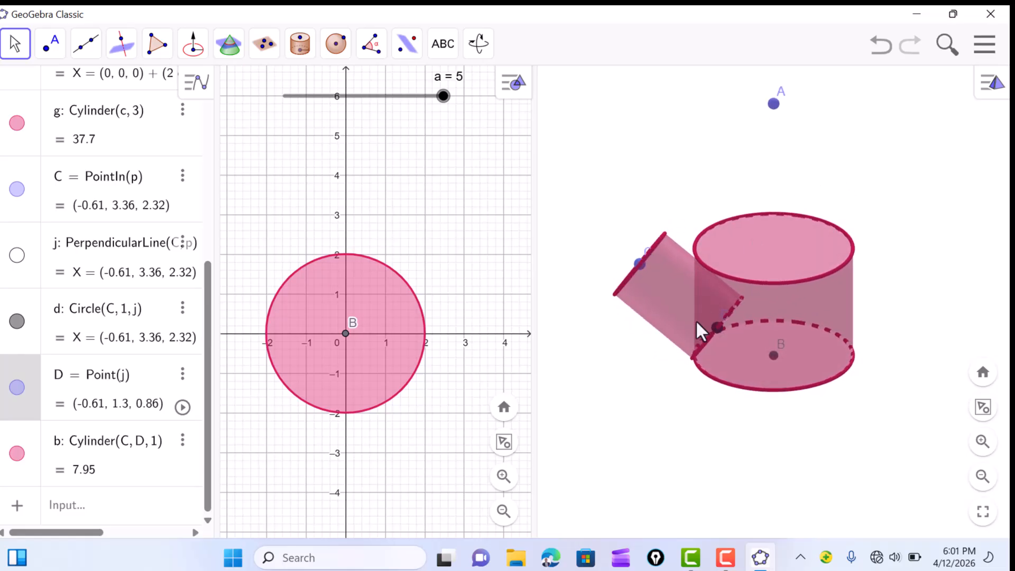
pyautogui.moveTo(717, 329); pyautogui.dragTo(730, 337)
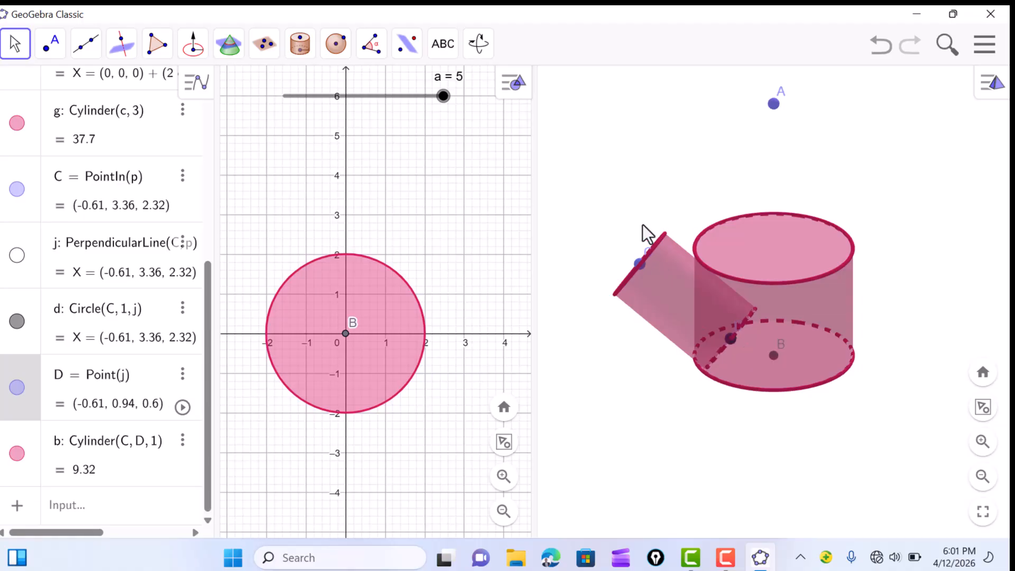
pyautogui.moveTo(640, 210); pyautogui.dragTo(738, 154)
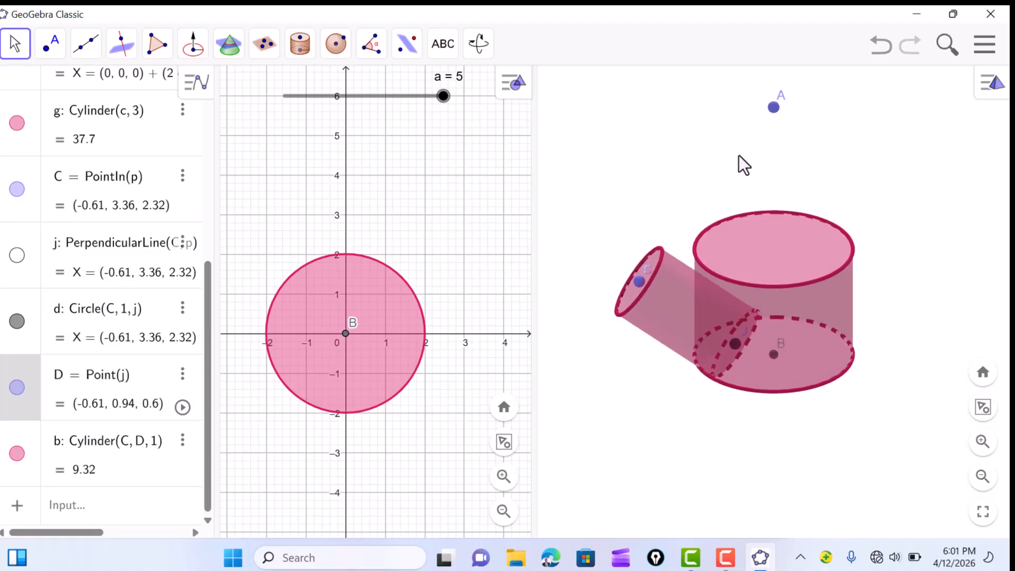
# - Lower point A slightly further and reposition point D inside the upright cylinder at about (-0.61, 1.02, 0.74)
pyautogui.moveTo(769, 106); pyautogui.dragTo(773, 133)
pyautogui.moveTo(684, 151); pyautogui.dragTo(638, 209)
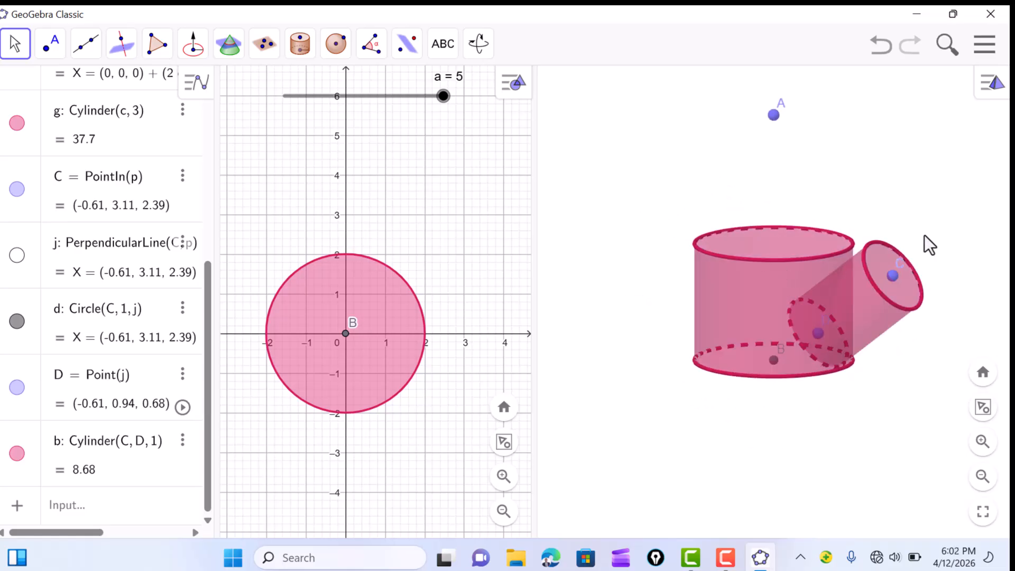
pyautogui.moveTo(905, 186); pyautogui.dragTo(622, 299)
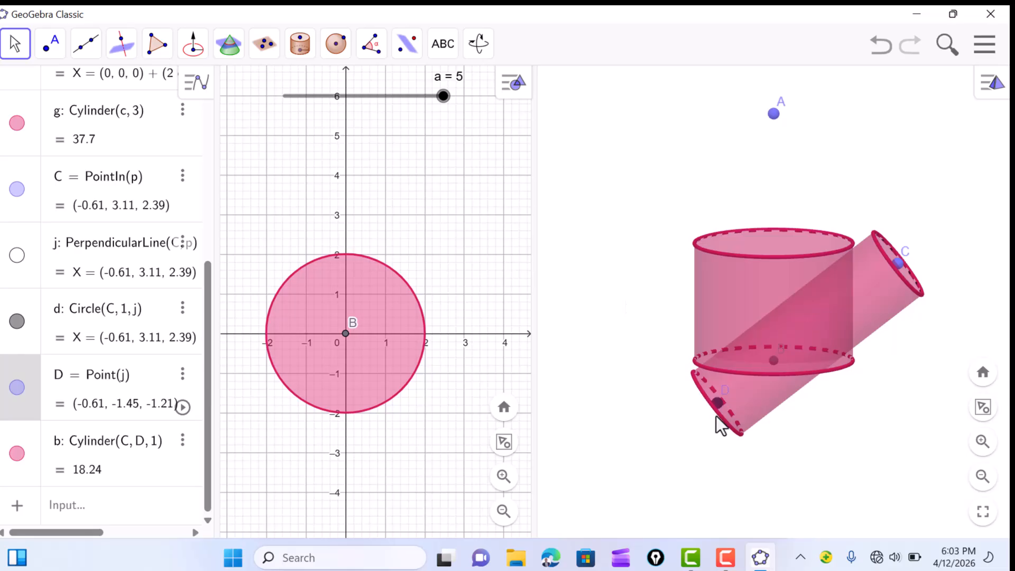
pyautogui.moveTo(718, 398); pyautogui.dragTo(823, 337)
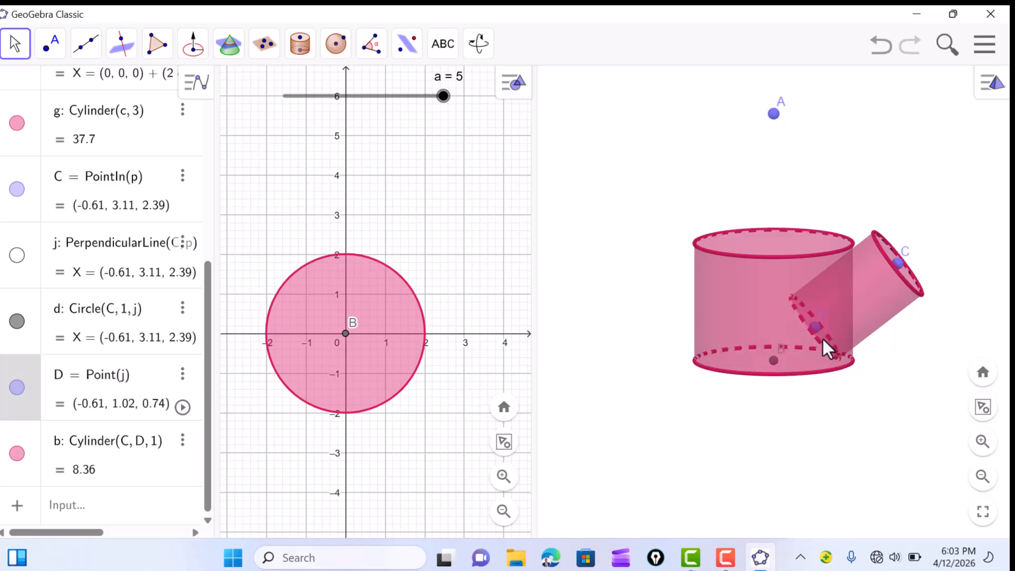
# - Lower point A down the z-axis to base centre B so that the inclined cylinder stands nearly vertical
pyautogui.moveTo(923, 345); pyautogui.dragTo(906, 344)
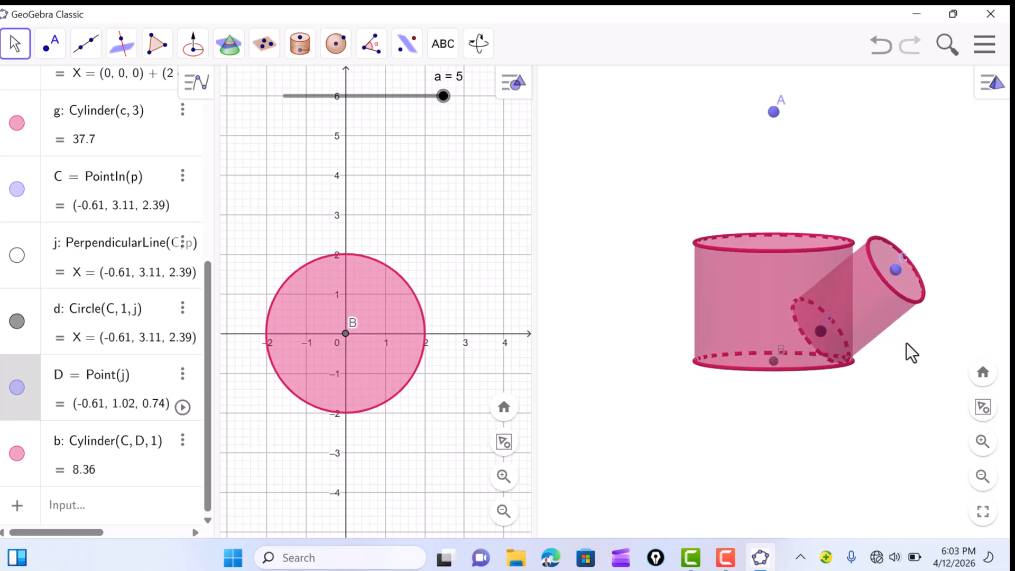
pyautogui.moveTo(771, 120); pyautogui.dragTo(875, 403)
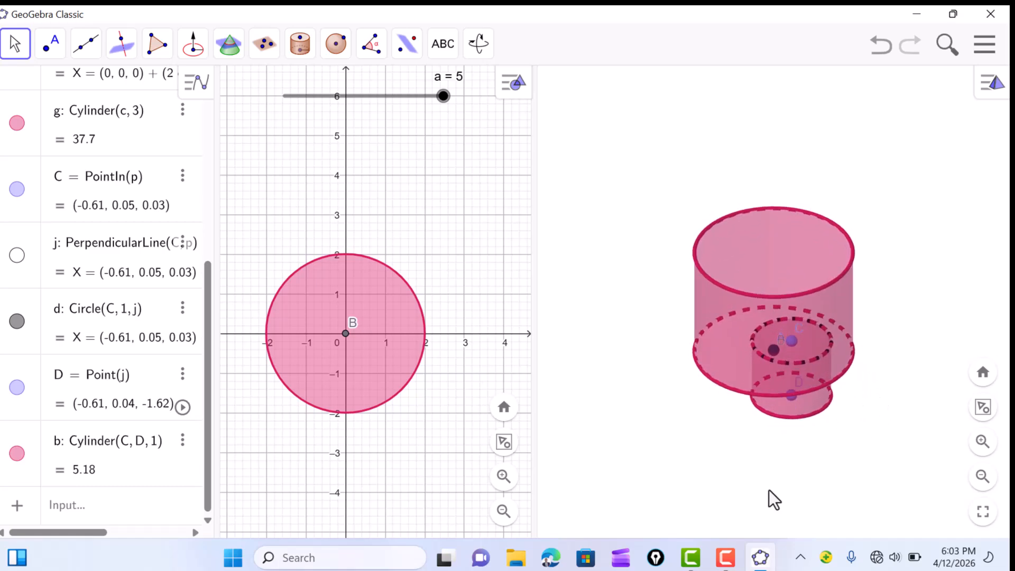